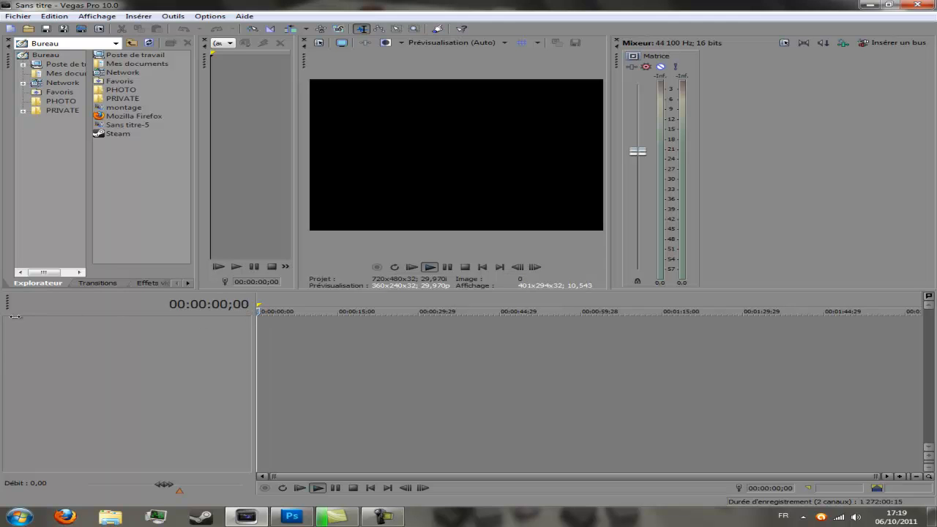
# Step: Create a new project using the HD 1080-60i (1920x1080; 29,970 ips) video template
pyautogui.click(18, 15)
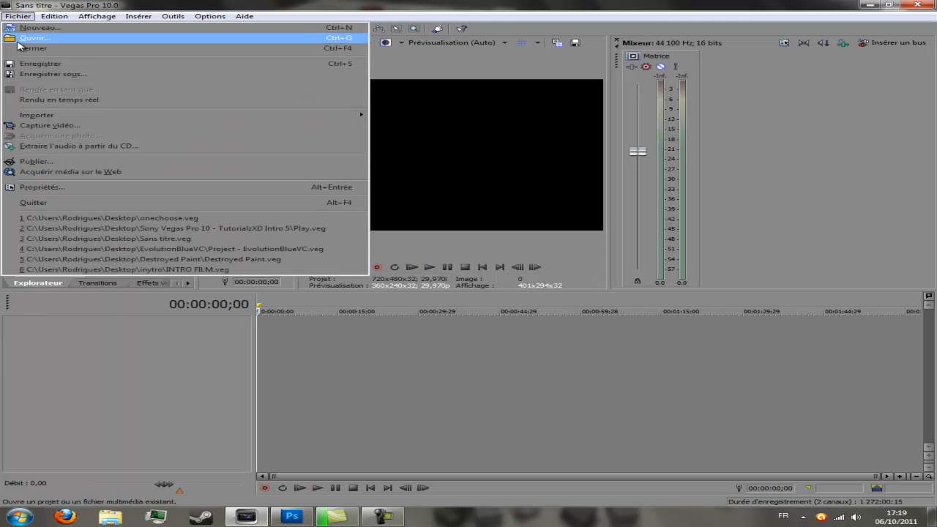
pyautogui.click(25, 27)
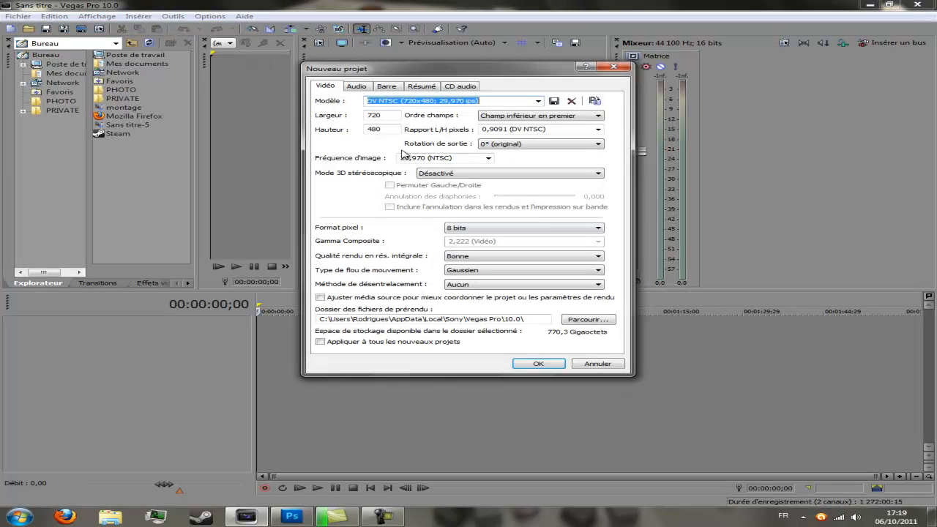
pyautogui.click(539, 101)
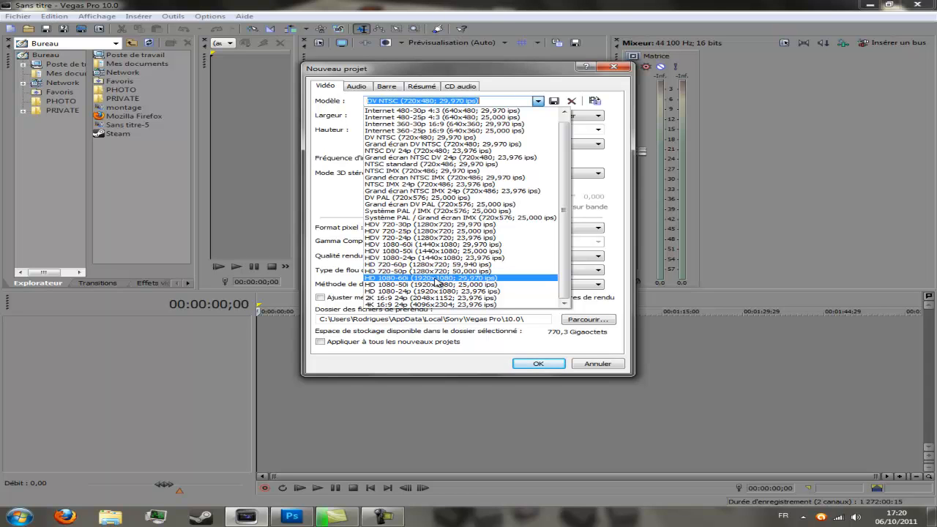
pyautogui.click(436, 279)
pyautogui.click(539, 102)
pyautogui.click(539, 102)
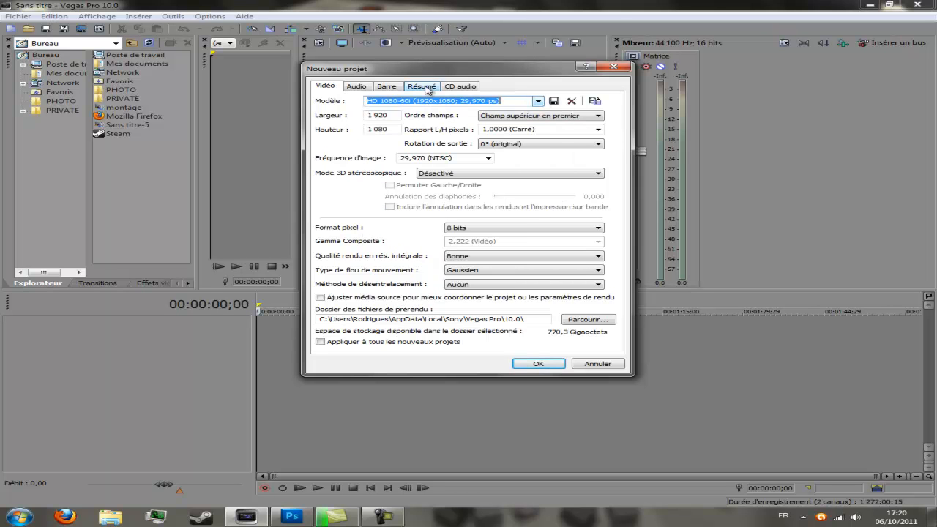
pyautogui.click(354, 87)
pyautogui.click(329, 87)
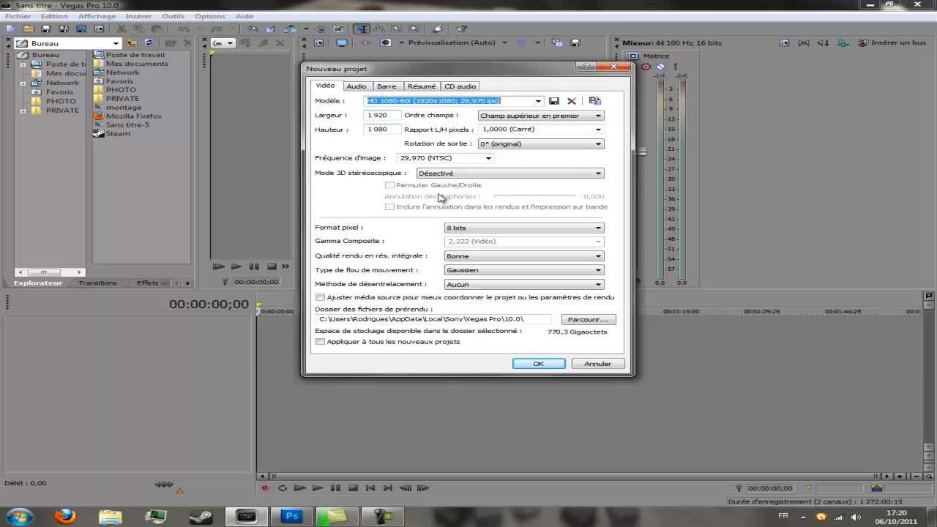
pyautogui.click(537, 364)
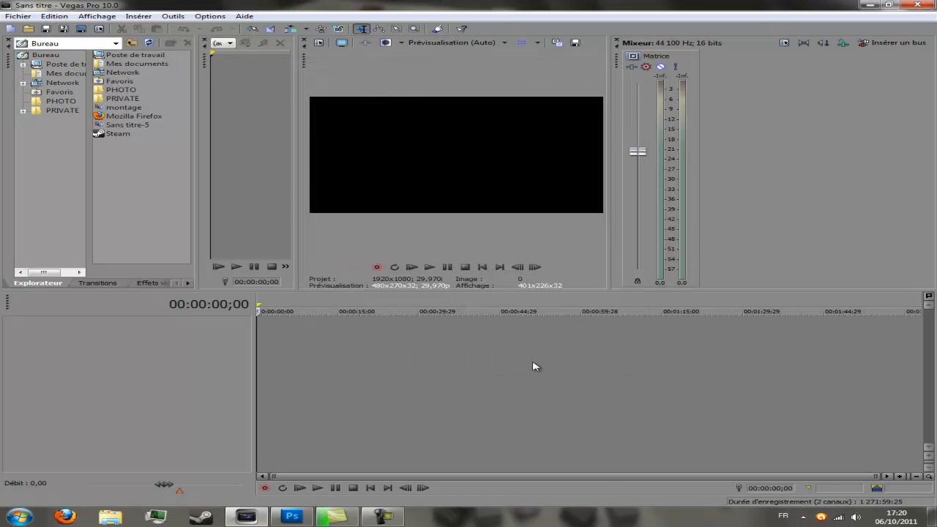
pyautogui.moveTo(390, 183); pyautogui.dragTo(358, 194)
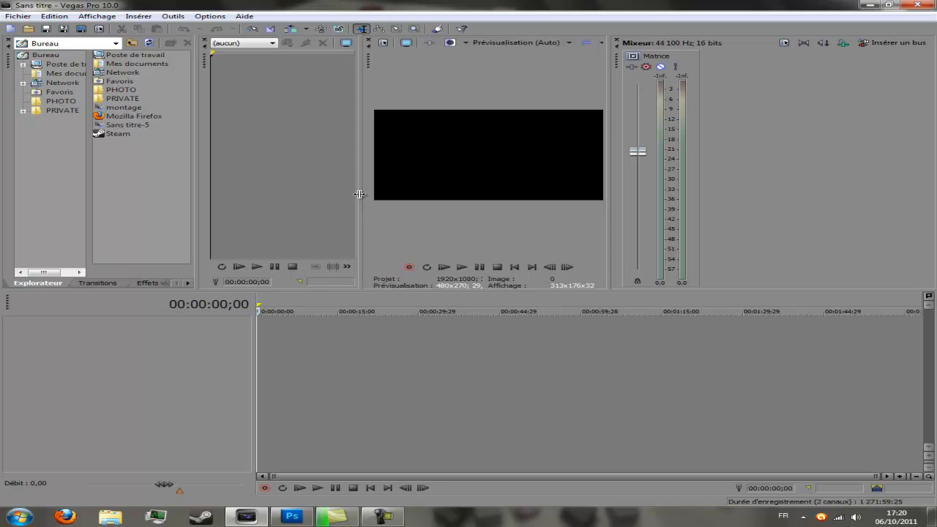
pyautogui.click(17, 17)
pyautogui.click(18, 17)
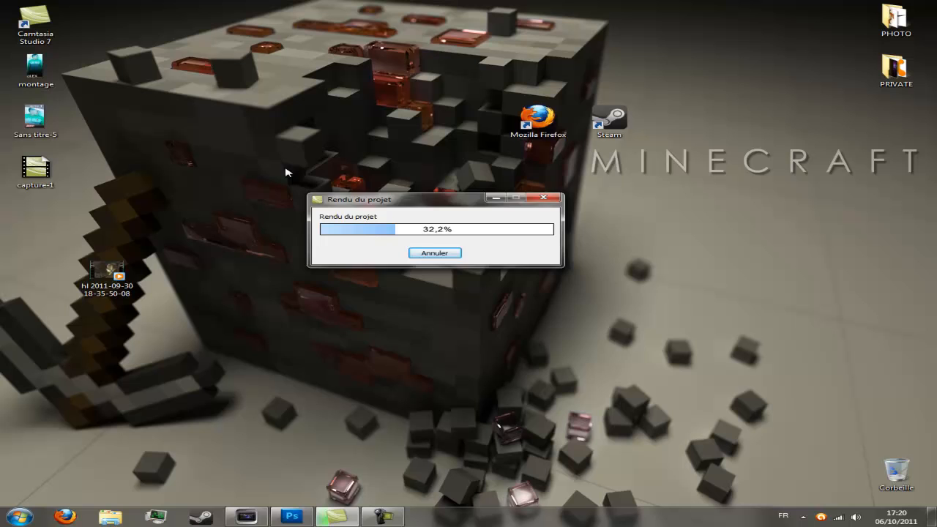
pyautogui.moveTo(286, 169)
pyautogui.mouseDown()
pyautogui.moveTo(651, 370)
pyautogui.moveTo(315, 249)
pyautogui.mouseUp()
pyautogui.moveTo(225, 185); pyautogui.dragTo(707, 387)
pyautogui.moveTo(672, 374)
pyautogui.mouseDown()
pyautogui.moveTo(379, 240)
pyautogui.moveTo(276, 167)
pyautogui.mouseUp()
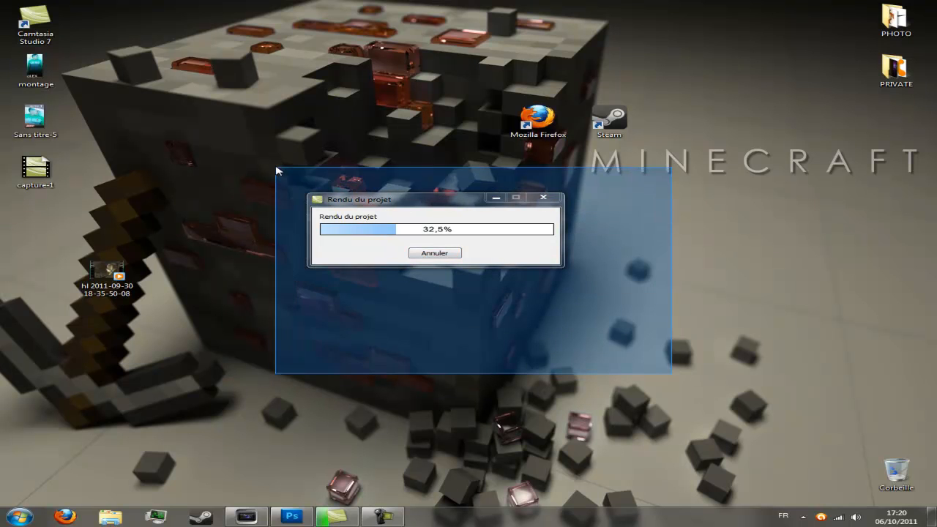
pyautogui.click(495, 198)
pyautogui.moveTo(208, 219)
pyautogui.mouseDown()
pyautogui.moveTo(148, 326)
pyautogui.moveTo(136, 293)
pyautogui.moveTo(267, 474)
pyautogui.moveTo(257, 522)
pyautogui.moveTo(177, 391)
pyautogui.moveTo(274, 328)
pyautogui.moveTo(337, 366)
pyautogui.mouseUp()
# Step: Play the imported clip from its start to preview the footage, then pause
pyautogui.click(342, 407)
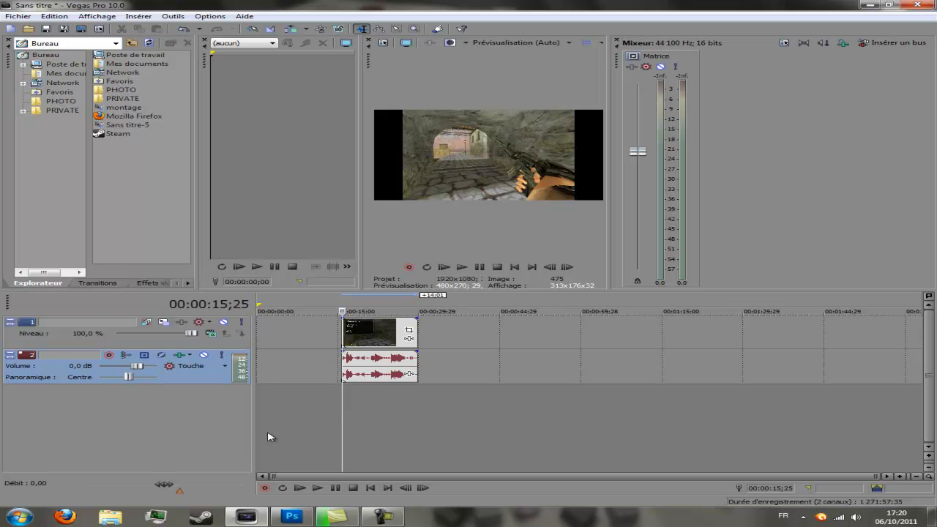
pyautogui.click(317, 488)
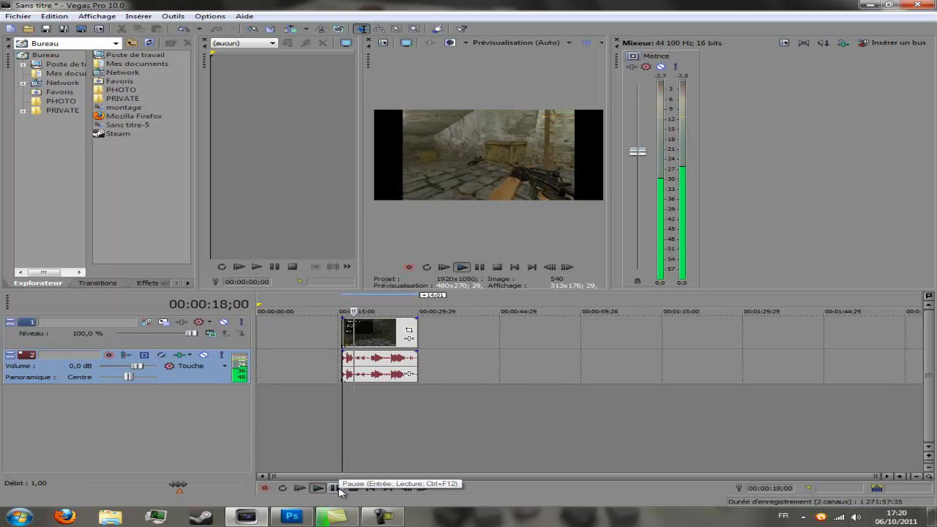
pyautogui.click(335, 488)
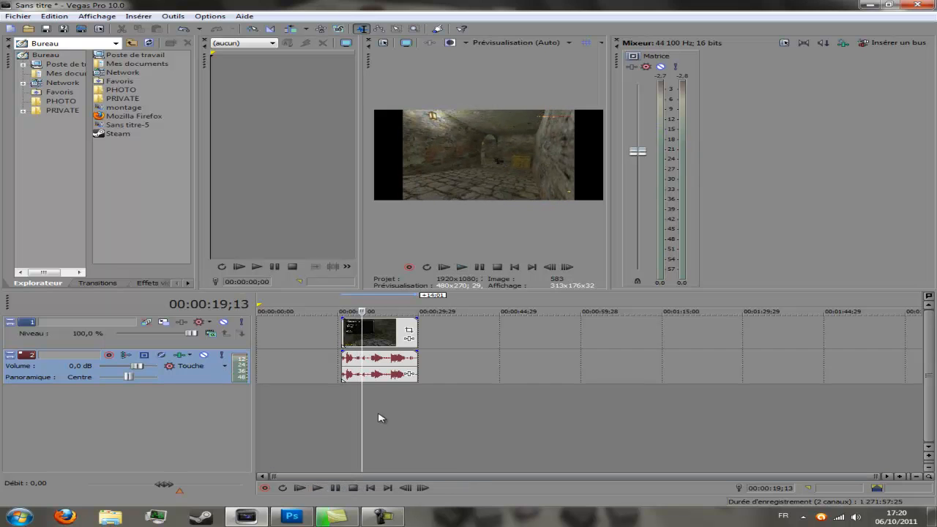
# Step: Find the end of the unwanted opening, split the clip at 00:00:15;29 and delete the section before it
pyautogui.click(336, 333)
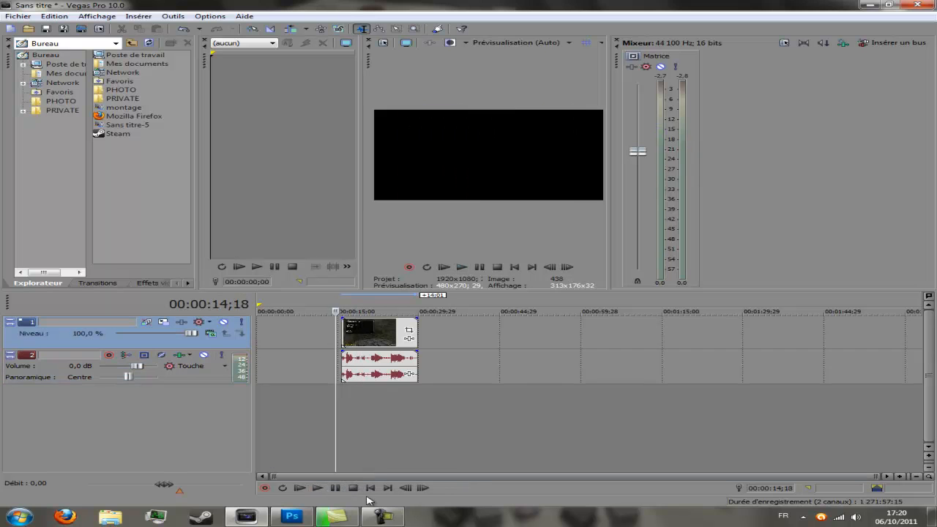
pyautogui.click(316, 488)
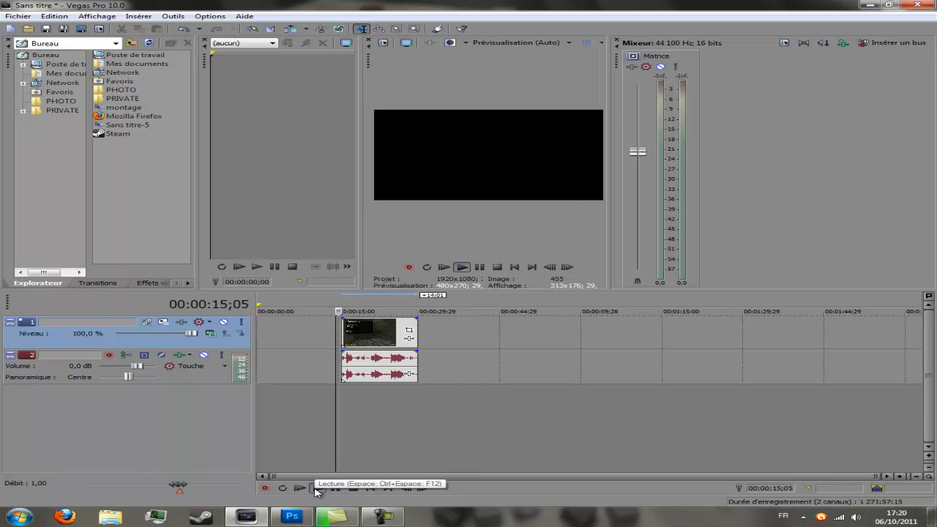
pyautogui.click(335, 489)
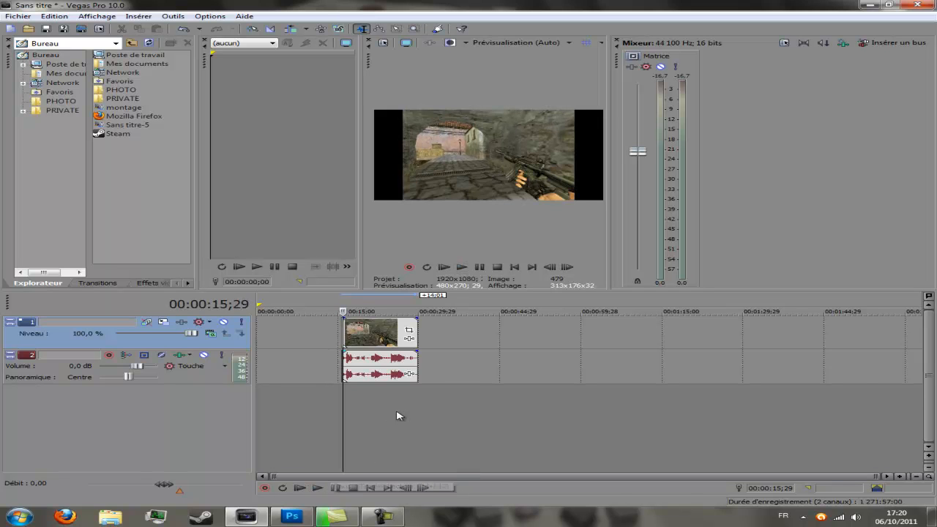
pyautogui.scroll(4, 397, 415)
pyautogui.scroll(1, 622, 329)
pyautogui.click(576, 338)
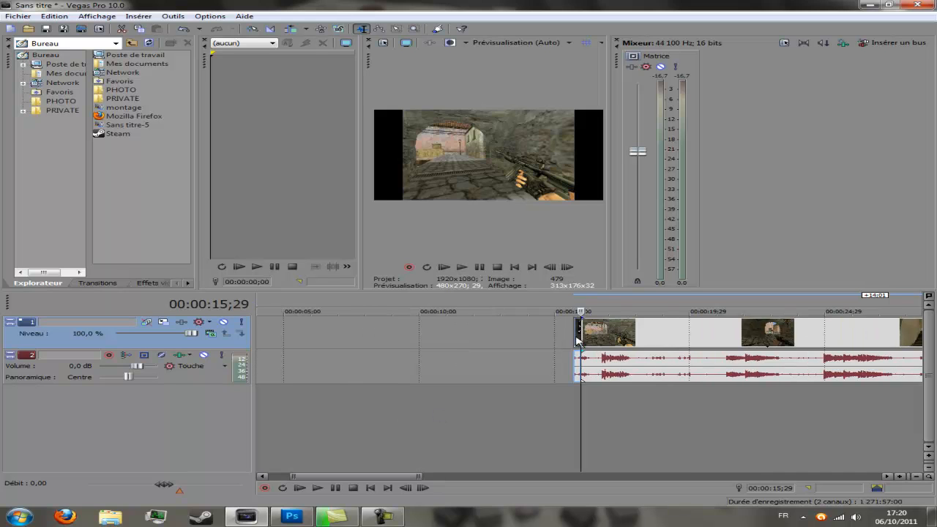
pyautogui.press('Delete')
pyautogui.scroll(-4, 600, 347)
# Step: Enlarge the video preview and disable Conserver les proportions in the video clip's properties
pyautogui.click(363, 337)
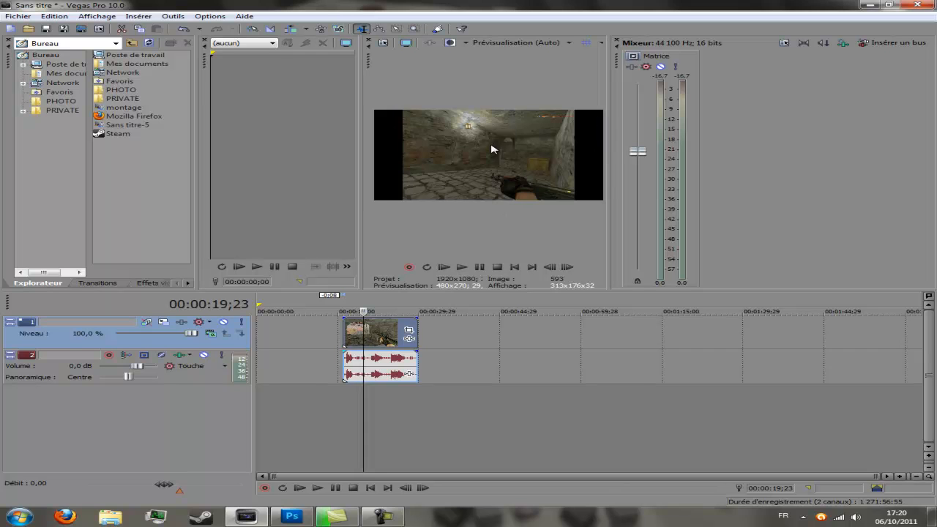
pyautogui.moveTo(361, 165); pyautogui.dragTo(262, 163)
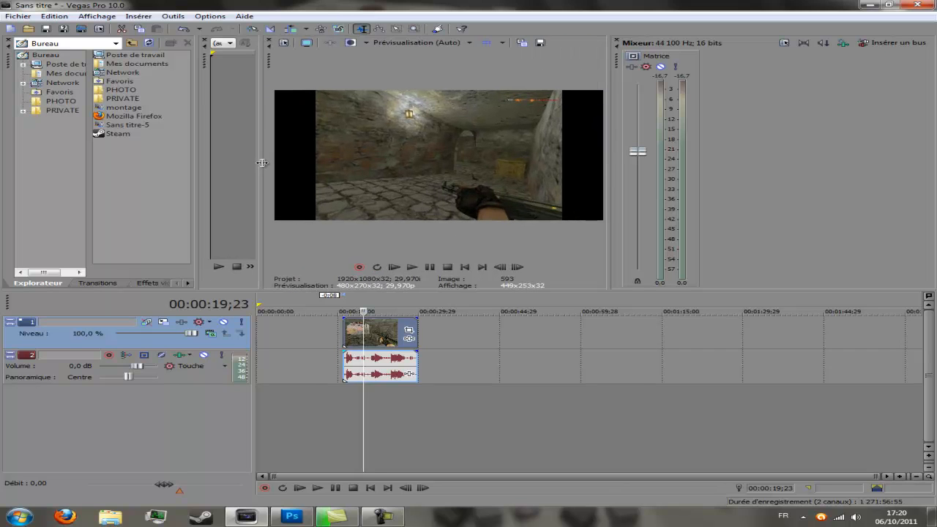
pyautogui.rightClick(388, 346)
pyautogui.click(423, 331)
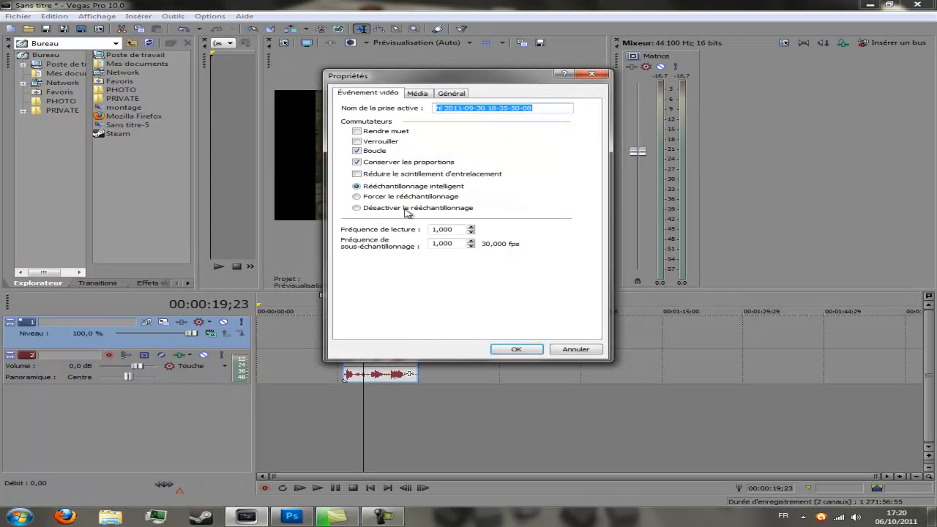
pyautogui.click(413, 163)
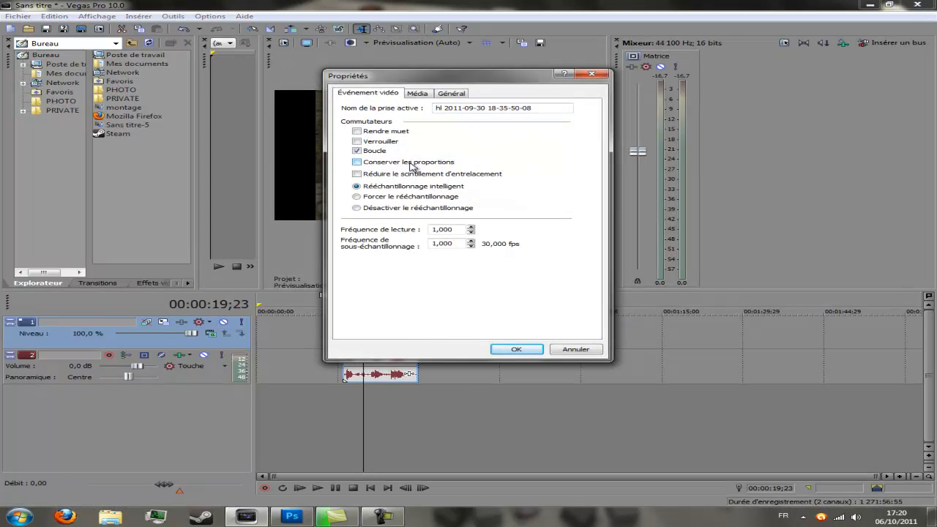
pyautogui.click(516, 348)
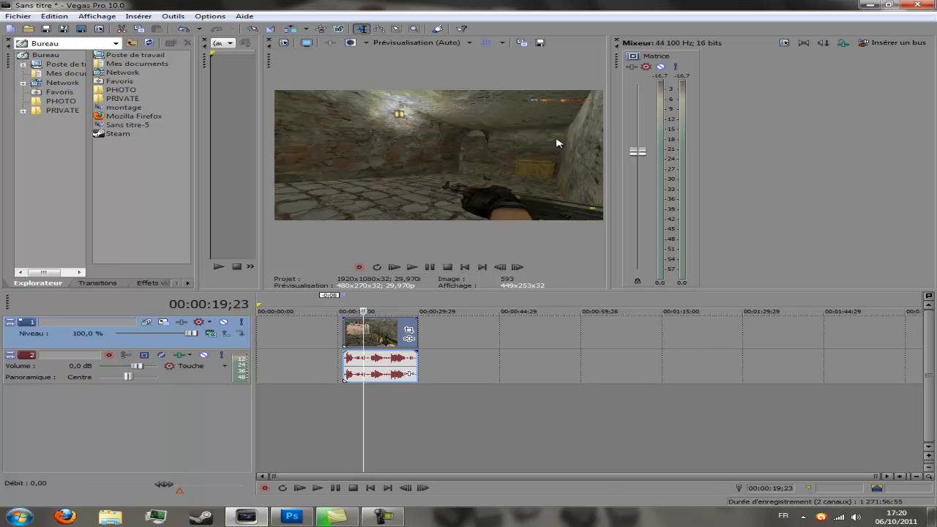
# Step: Play the clip from its start to check how the stretched picture fills the frame
pyautogui.click(341, 406)
pyautogui.click(326, 488)
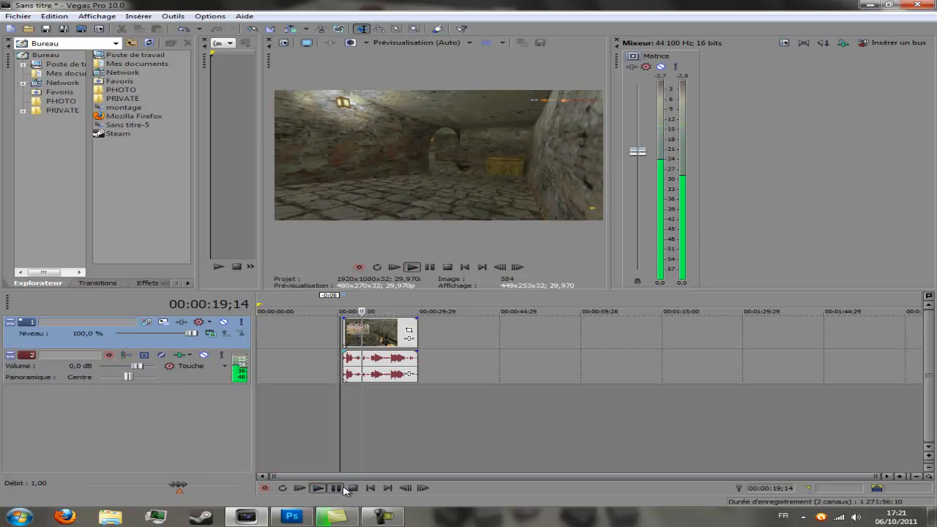
pyautogui.click(341, 489)
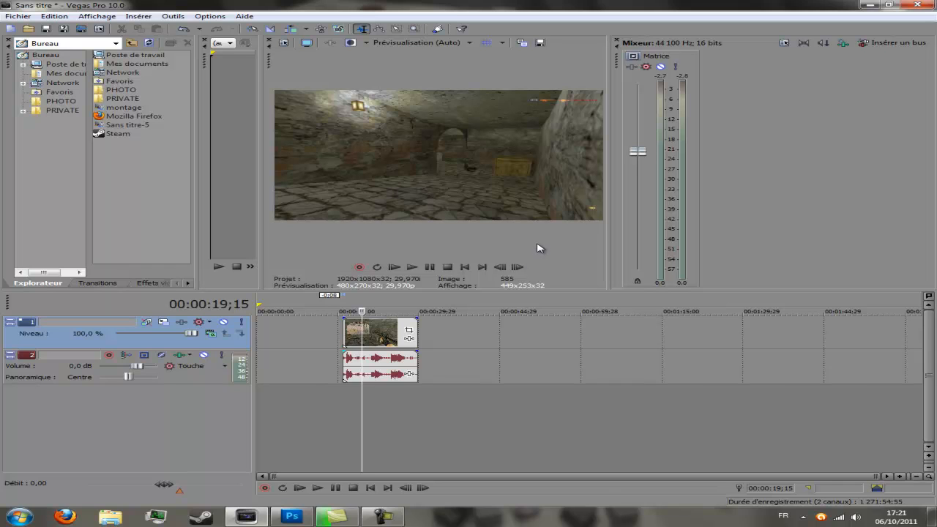
# Step: Apply the Luminosité et contraste Sony effect to the video clip and widen the area showing its settings
pyautogui.click(409, 340)
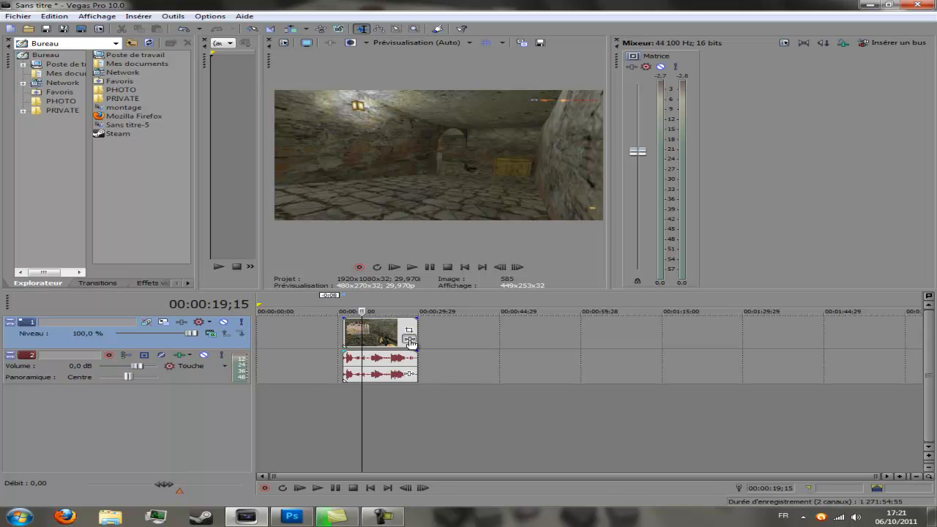
pyautogui.click(408, 341)
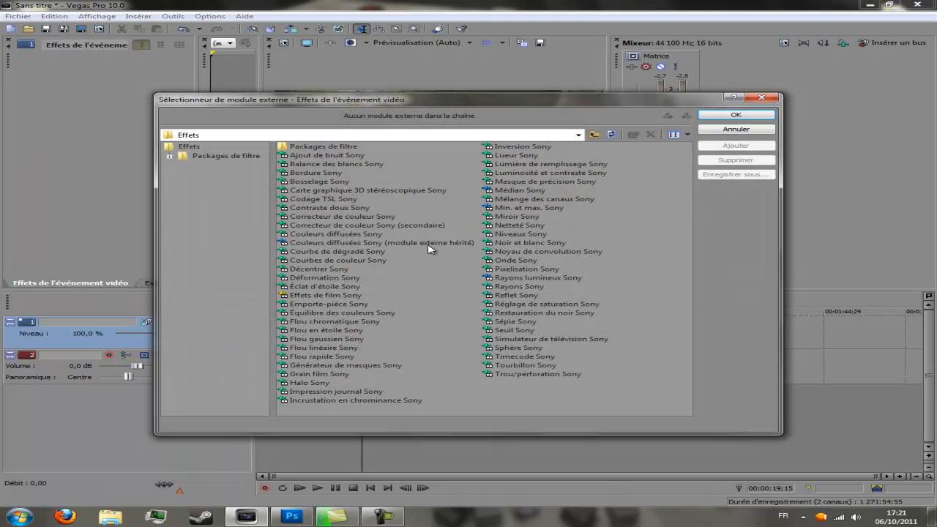
pyautogui.click(565, 173)
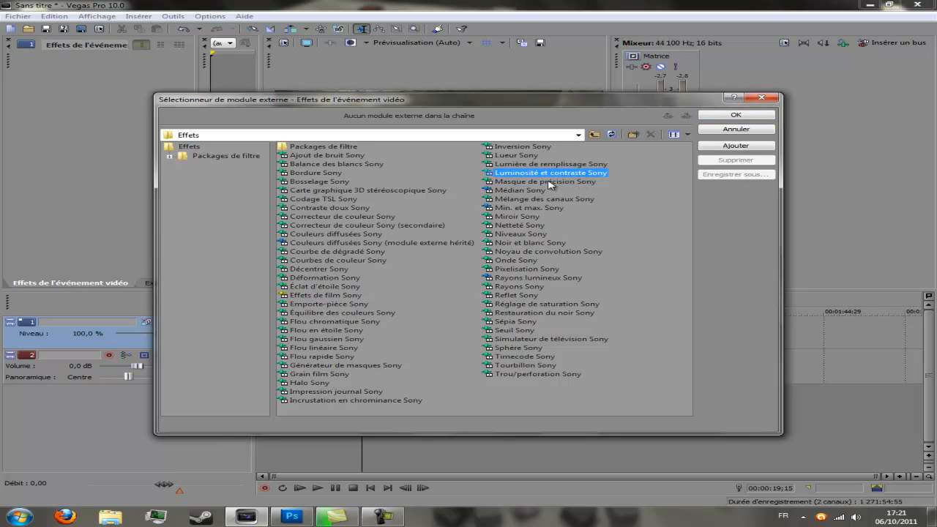
pyautogui.click(734, 116)
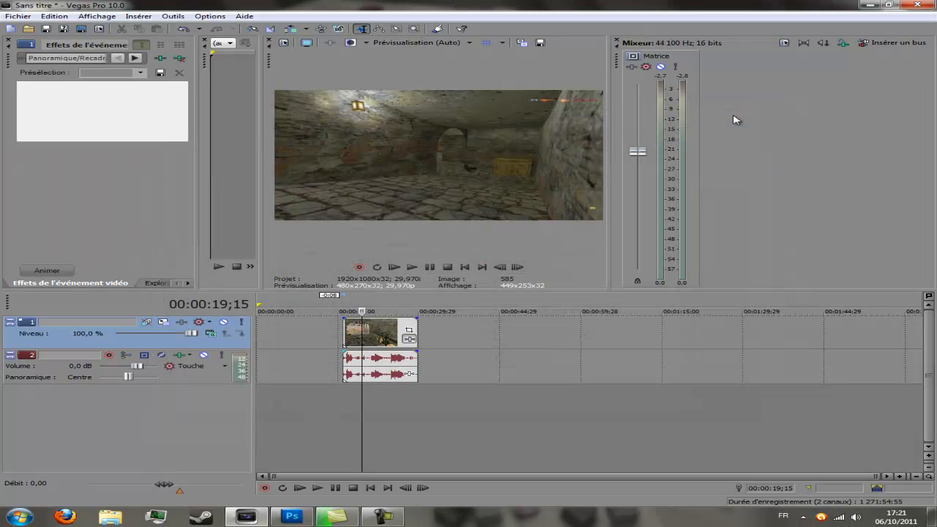
pyautogui.moveTo(197, 236); pyautogui.dragTo(268, 238)
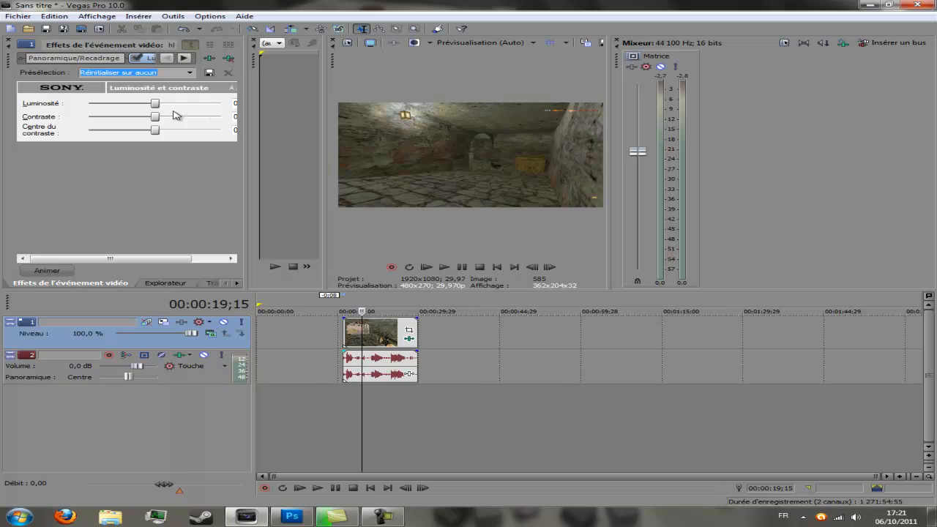
# Step: Raise the effect's Contraste strongly and Luminosité moderately, checking the look by playing the clip
pyautogui.moveTo(161, 119)
pyautogui.mouseDown()
pyautogui.moveTo(186, 120)
pyautogui.moveTo(162, 102)
pyautogui.moveTo(207, 132)
pyautogui.moveTo(80, 133)
pyautogui.moveTo(157, 132)
pyautogui.mouseUp()
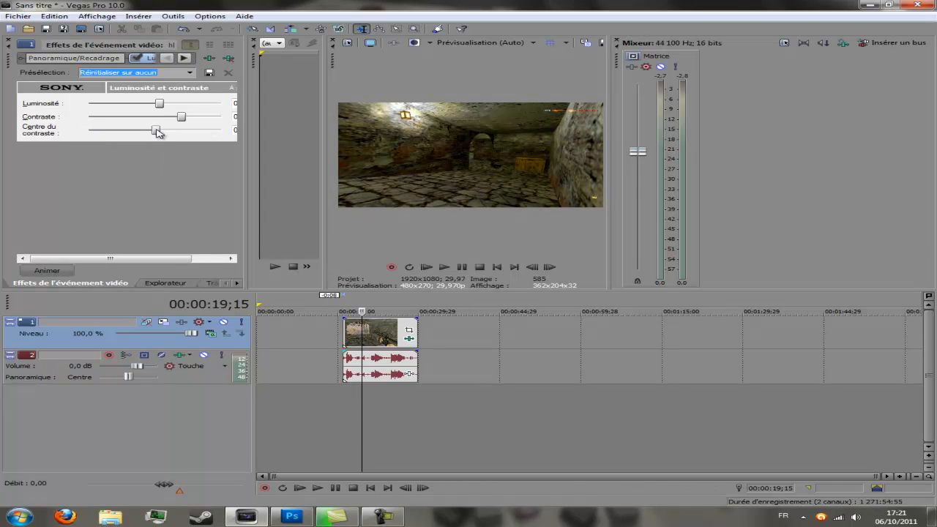
pyautogui.click(346, 425)
pyautogui.click(317, 488)
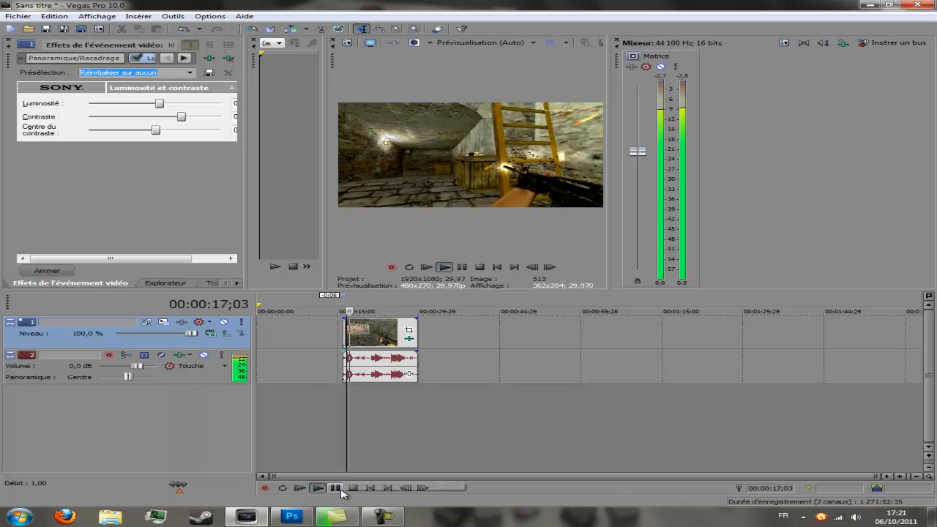
pyautogui.moveTo(180, 118)
pyautogui.mouseDown()
pyautogui.moveTo(159, 120)
pyautogui.moveTo(191, 120)
pyautogui.moveTo(172, 108)
pyautogui.mouseUp()
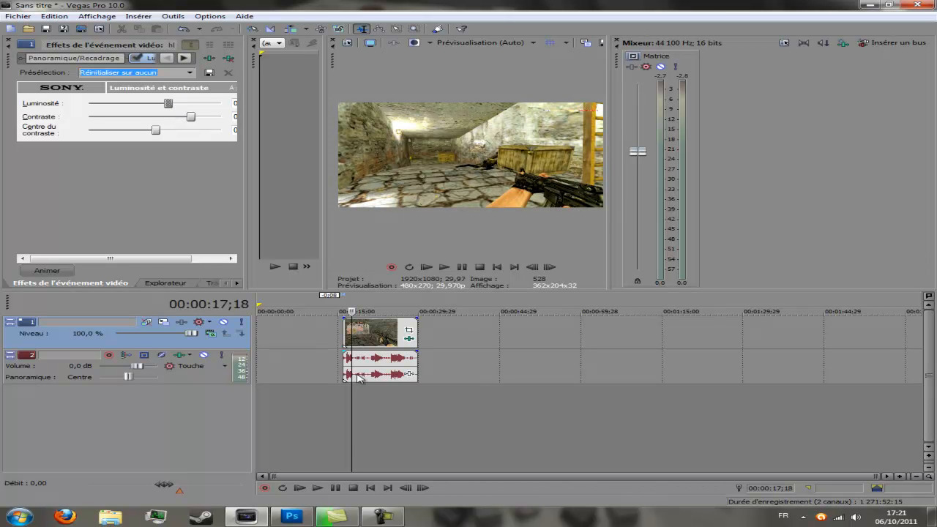
pyautogui.click(317, 488)
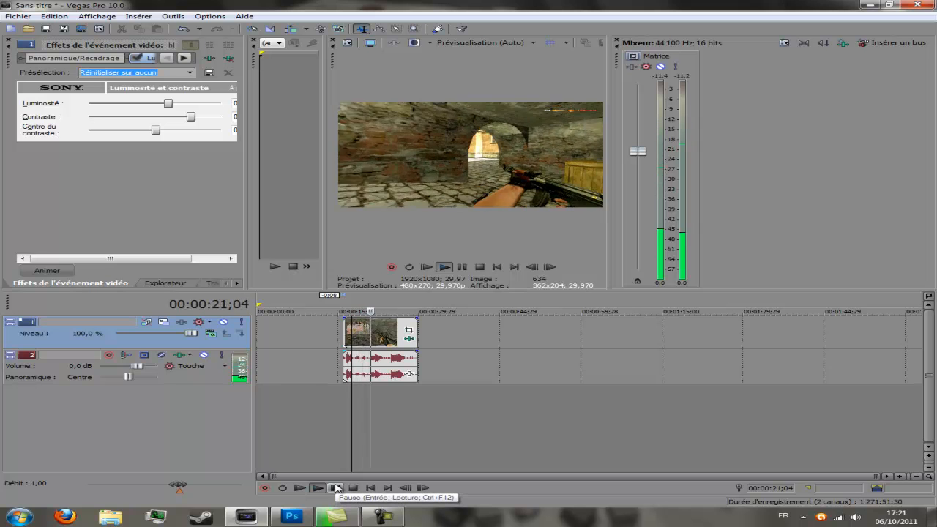
pyautogui.click(335, 487)
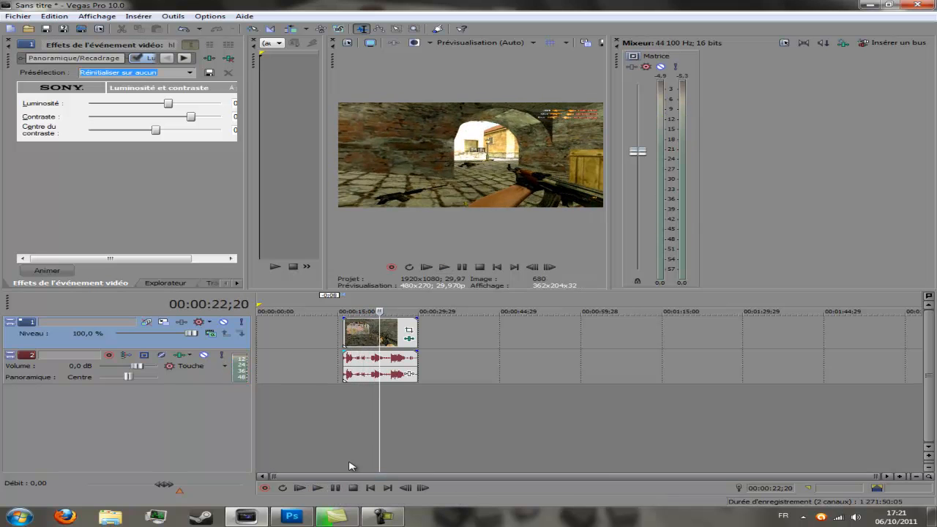
# Step: Add the Correcteur de couleur Sony (secondaire) effect to the video clip alongside its existing effects
pyautogui.click(364, 357)
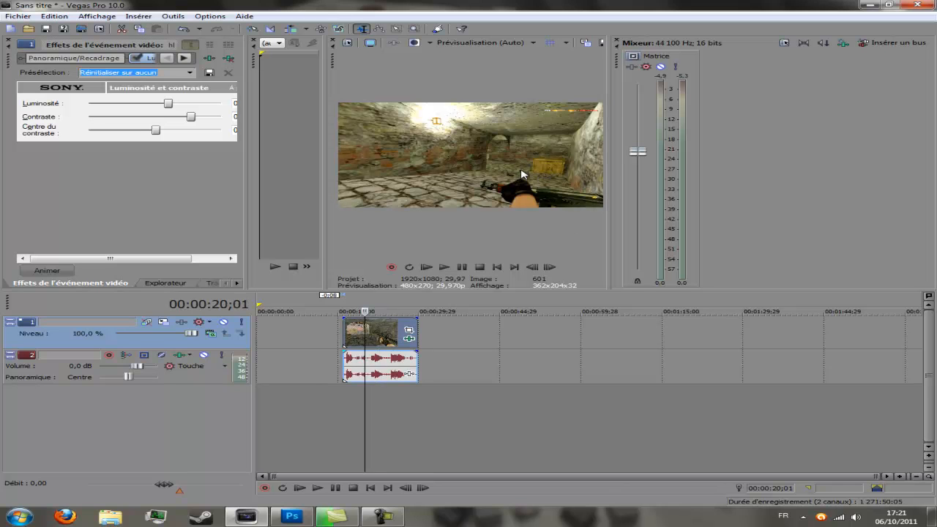
pyautogui.click(409, 338)
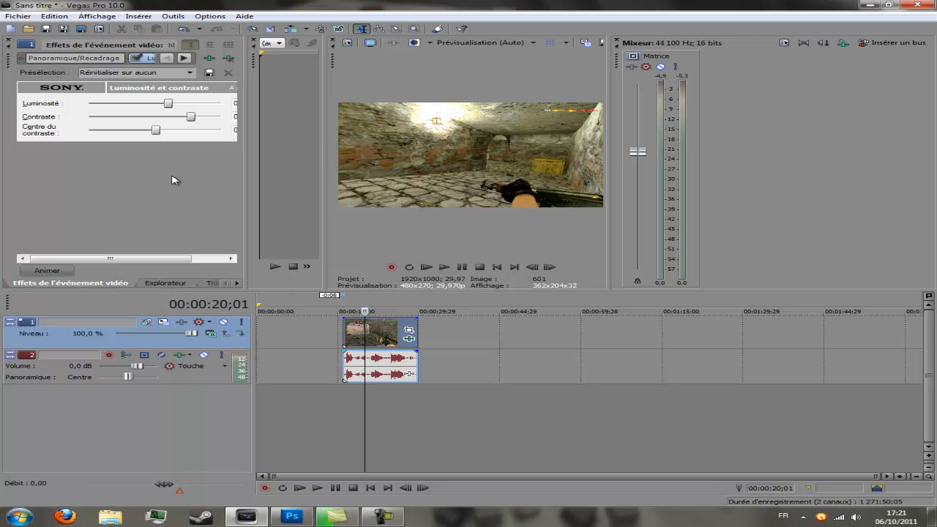
pyautogui.click(207, 58)
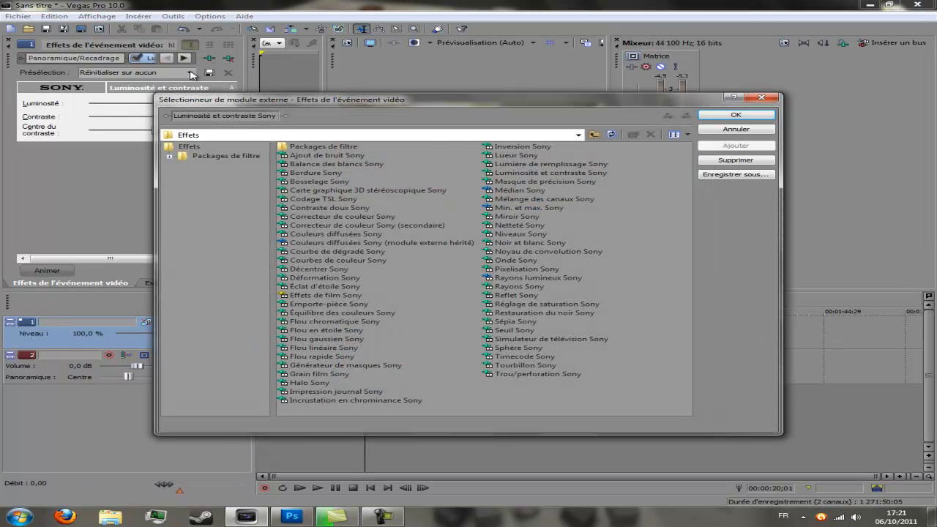
pyautogui.click(363, 226)
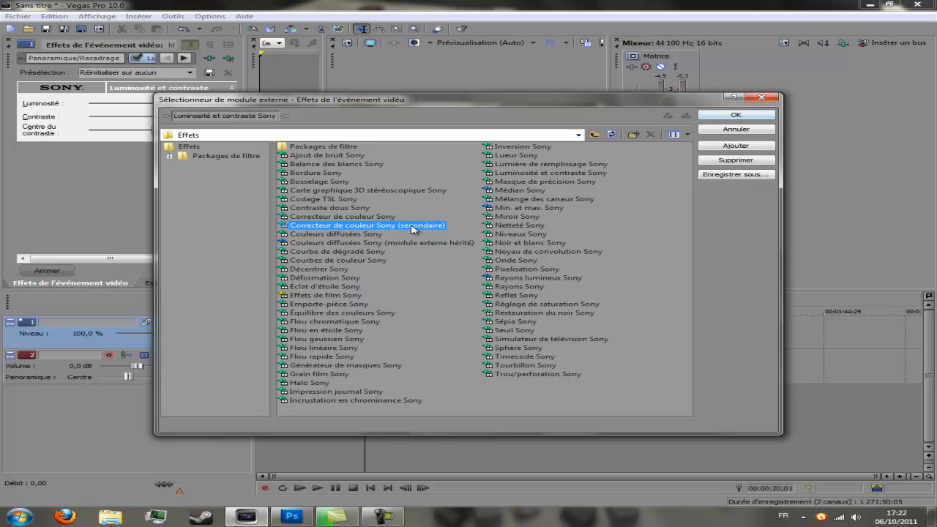
pyautogui.click(734, 115)
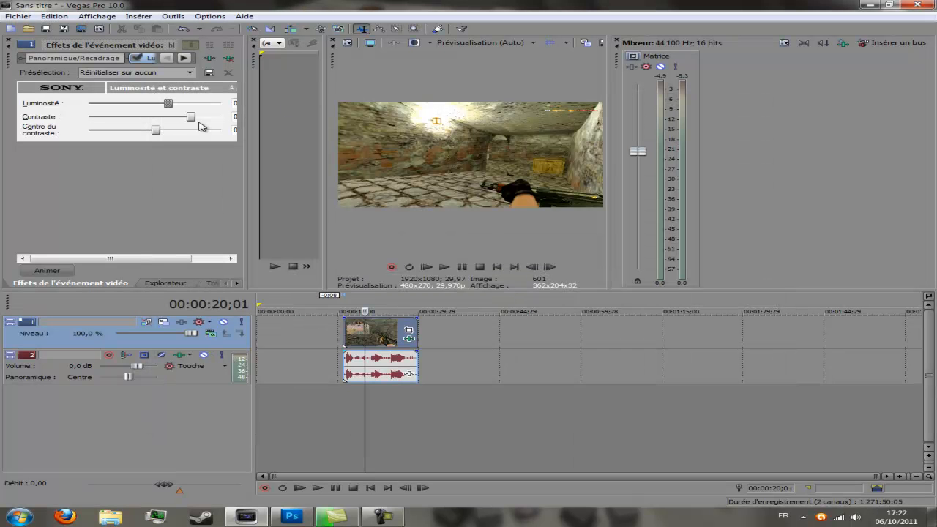
pyautogui.click(184, 59)
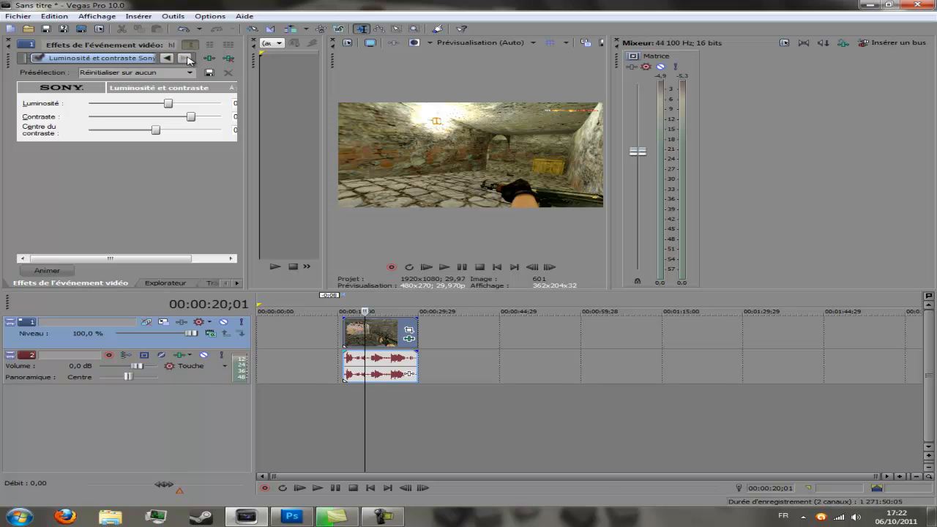
pyautogui.click(210, 58)
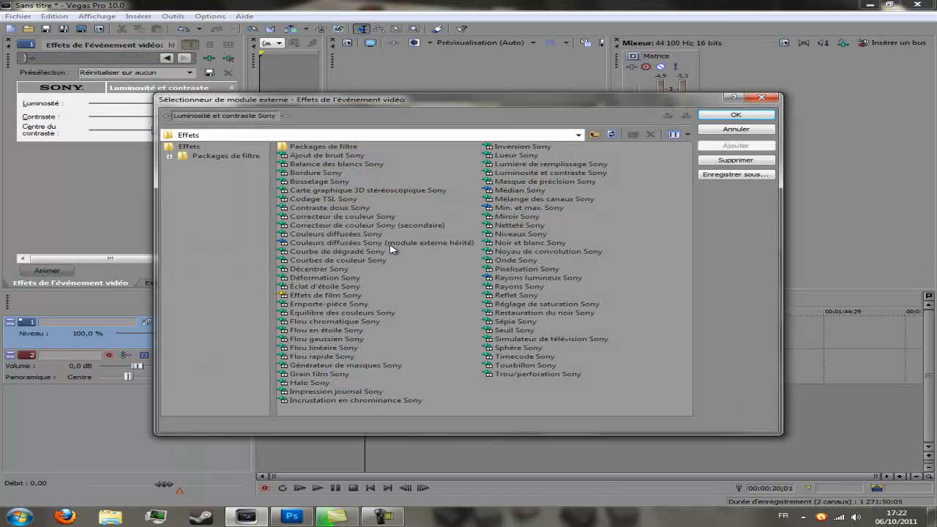
pyautogui.doubleClick(406, 225)
pyautogui.click(732, 115)
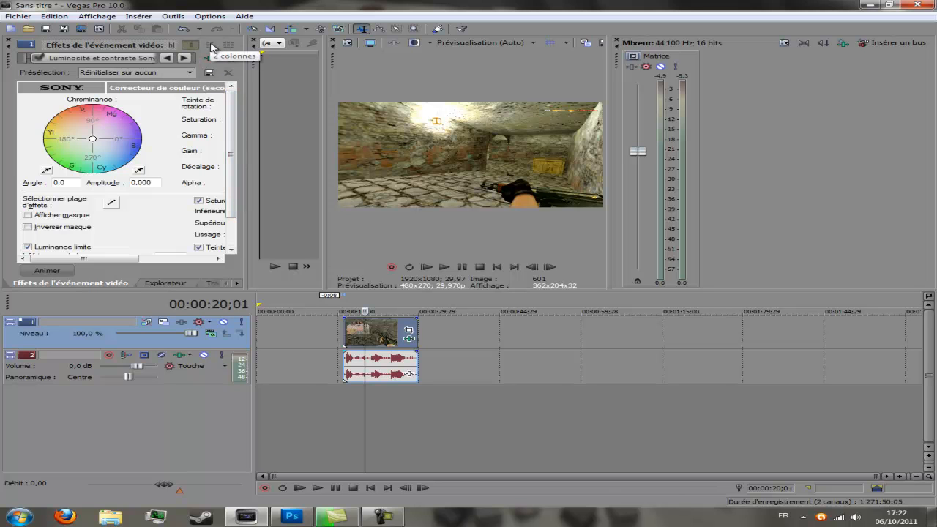
# Step: Set the secondary colour corrector's Gain to 2,000, Décalage to -162,1 and Saturation to 0,724, using a later frame as reference
pyautogui.moveTo(94, 258); pyautogui.dragTo(162, 260)
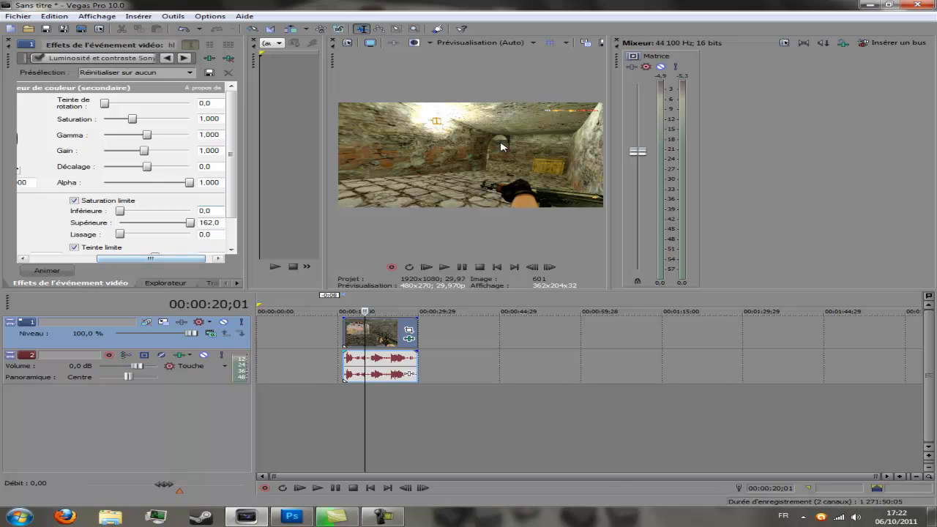
pyautogui.click(384, 341)
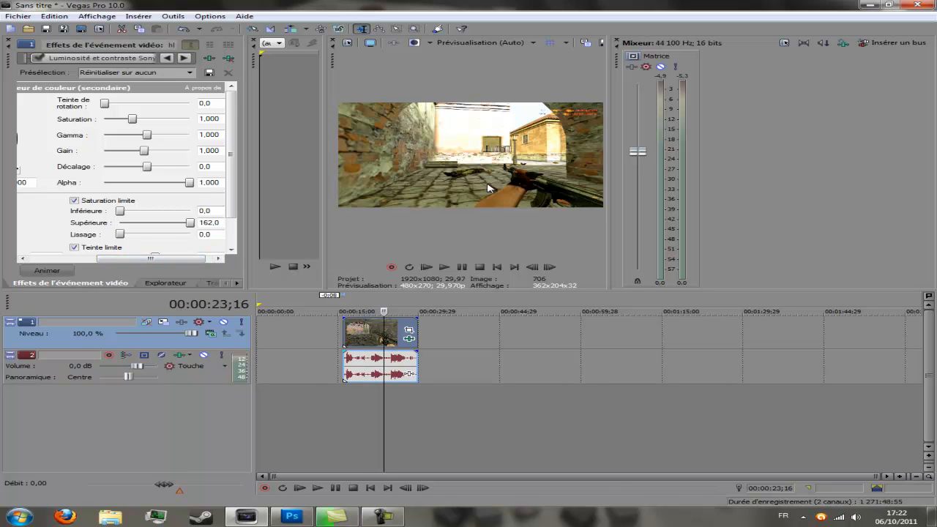
pyautogui.moveTo(145, 151); pyautogui.dragTo(192, 153)
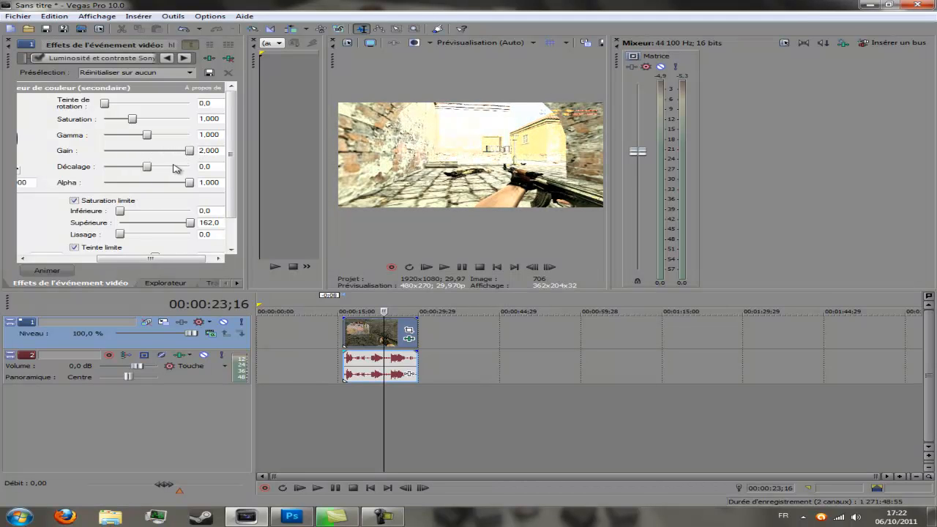
pyautogui.moveTo(149, 169); pyautogui.dragTo(123, 168)
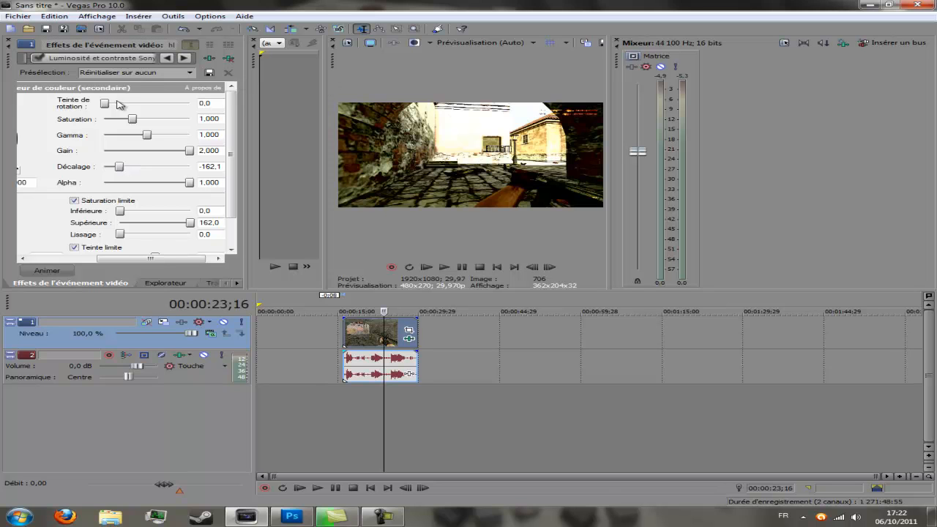
pyautogui.moveTo(106, 103); pyautogui.dragTo(128, 120)
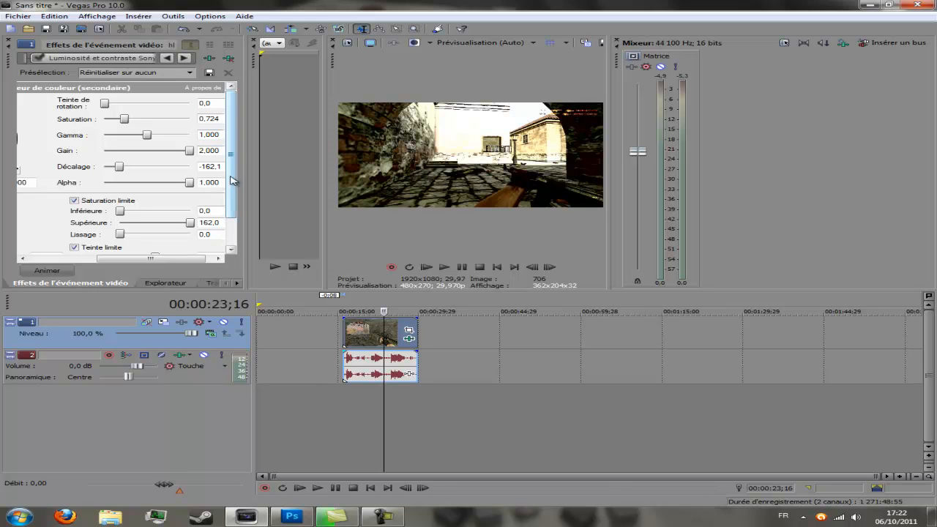
pyautogui.moveTo(189, 182); pyautogui.dragTo(232, 173)
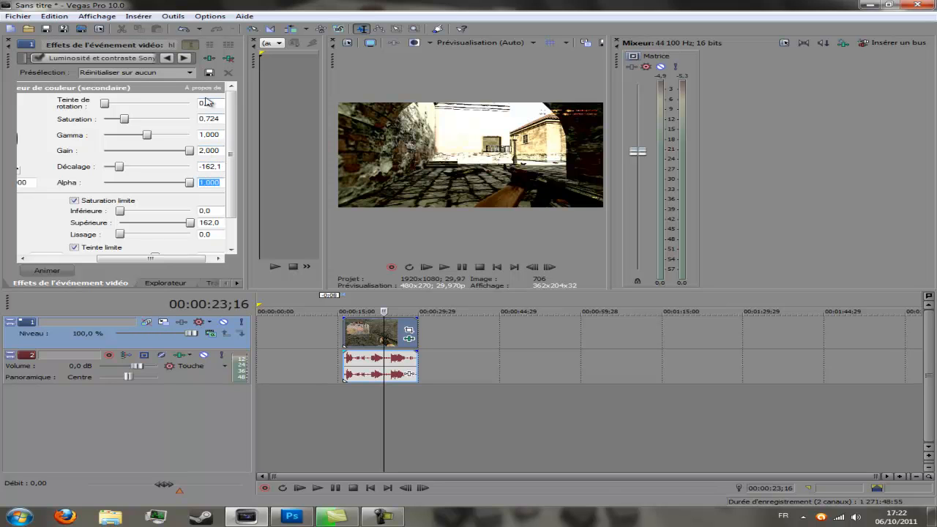
# Step: Set the clip's Luminosité to 0,22, Contraste to 0,23 and Centre du contraste to 0,57, and play the clip to check the look
pyautogui.click(94, 63)
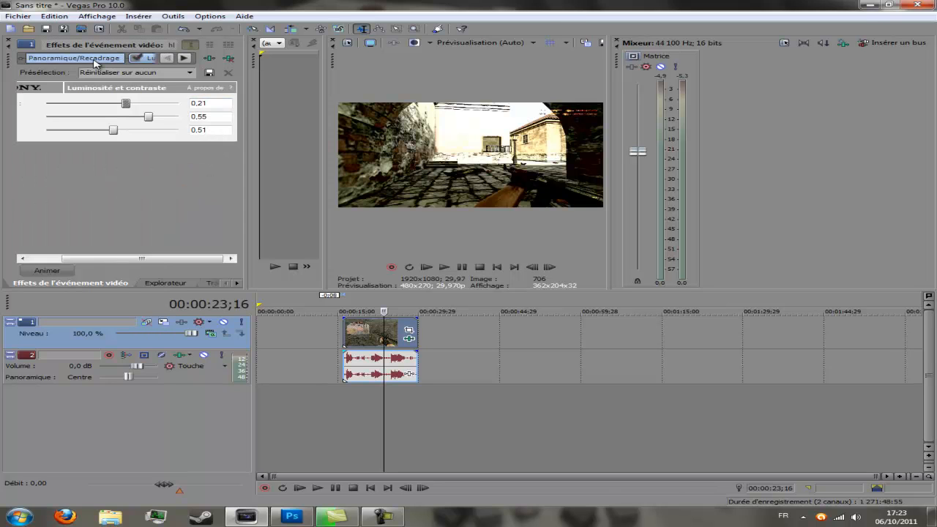
pyautogui.moveTo(149, 121)
pyautogui.mouseDown()
pyautogui.moveTo(180, 123)
pyautogui.moveTo(122, 119)
pyautogui.moveTo(136, 117)
pyautogui.moveTo(139, 101)
pyautogui.moveTo(121, 108)
pyautogui.moveTo(149, 120)
pyautogui.moveTo(119, 104)
pyautogui.moveTo(132, 131)
pyautogui.moveTo(142, 130)
pyautogui.moveTo(133, 132)
pyautogui.moveTo(138, 120)
pyautogui.mouseUp()
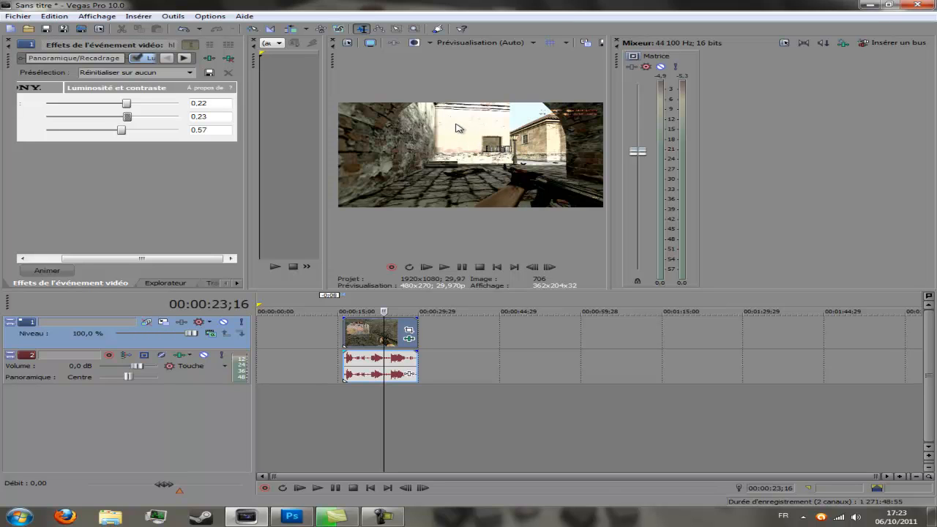
pyautogui.click(335, 415)
pyautogui.press('space')
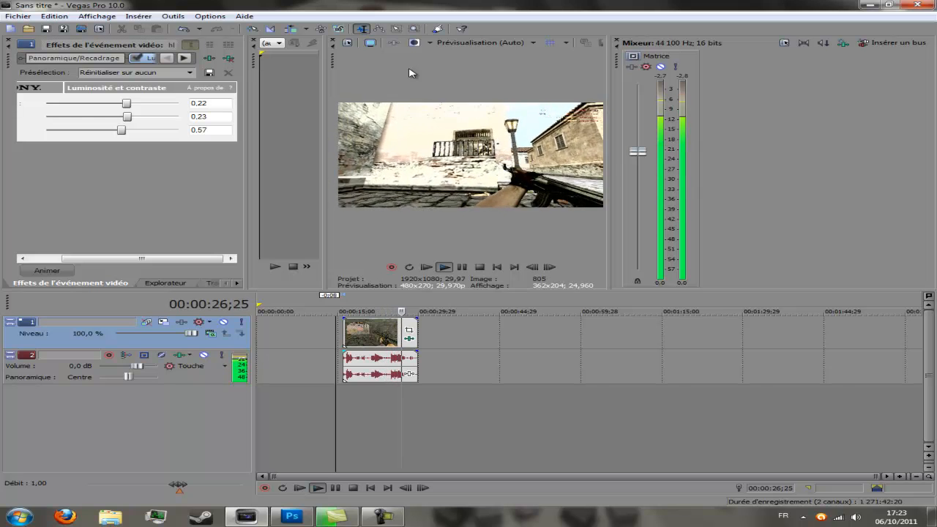
pyautogui.click(353, 488)
pyautogui.click(873, 6)
pyautogui.moveTo(320, 343); pyautogui.dragTo(241, 515)
# Step: Split the video clip and its audio at 00:00:23;04 and select the second part
pyautogui.click(469, 410)
pyautogui.click(355, 416)
pyautogui.click(371, 410)
pyautogui.click(393, 421)
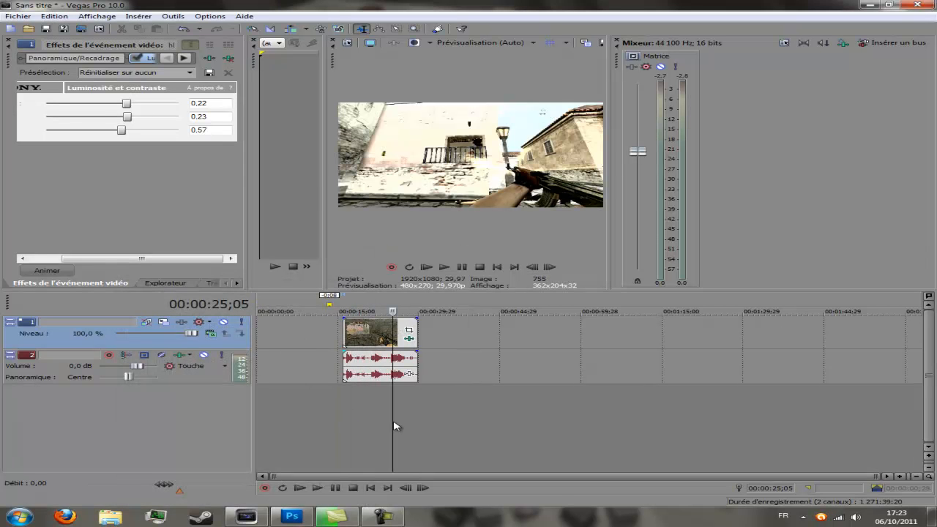
pyautogui.click(385, 335)
pyautogui.click(391, 335)
pyautogui.click(382, 335)
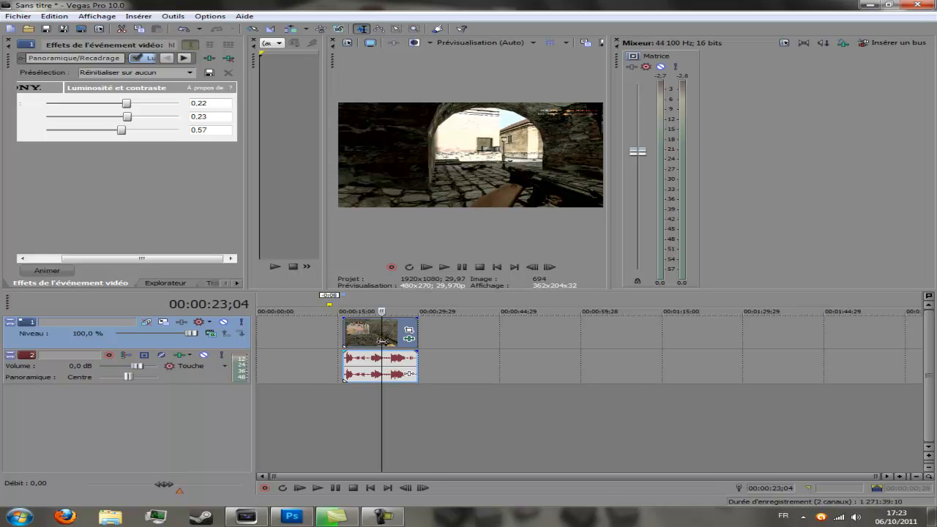
pyautogui.press('s')
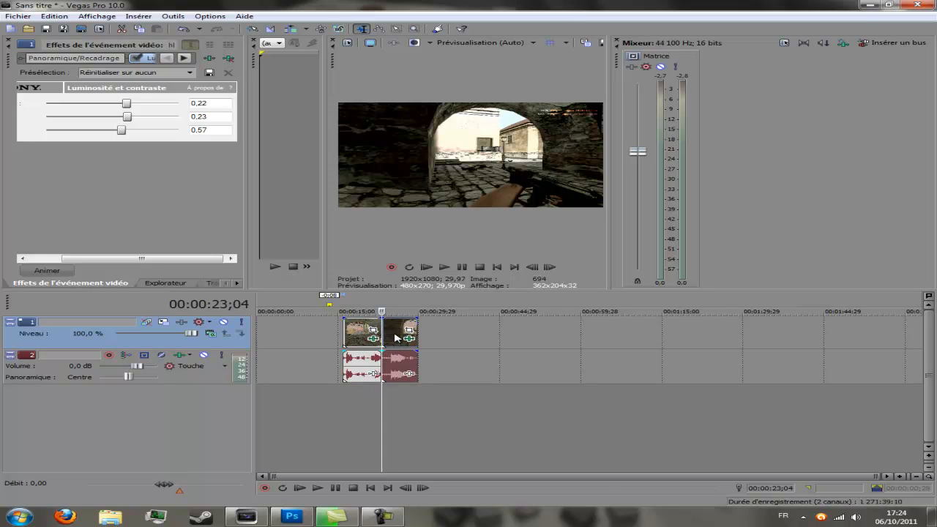
pyautogui.click(388, 331)
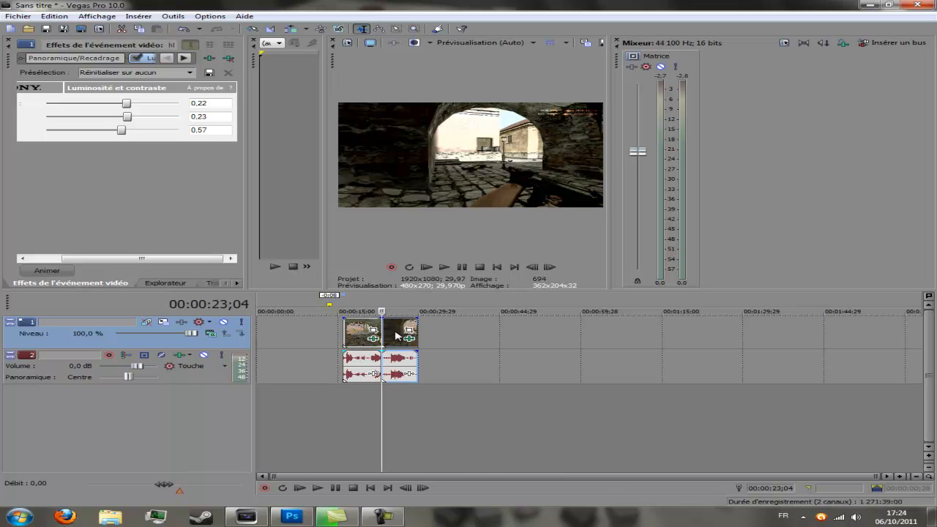
# Step: Apply the Éclair violent preset of the Éclair Sony transition at the cut between the two video parts and play through it
pyautogui.scroll(2, 427, 393)
pyautogui.scroll(1, 594, 428)
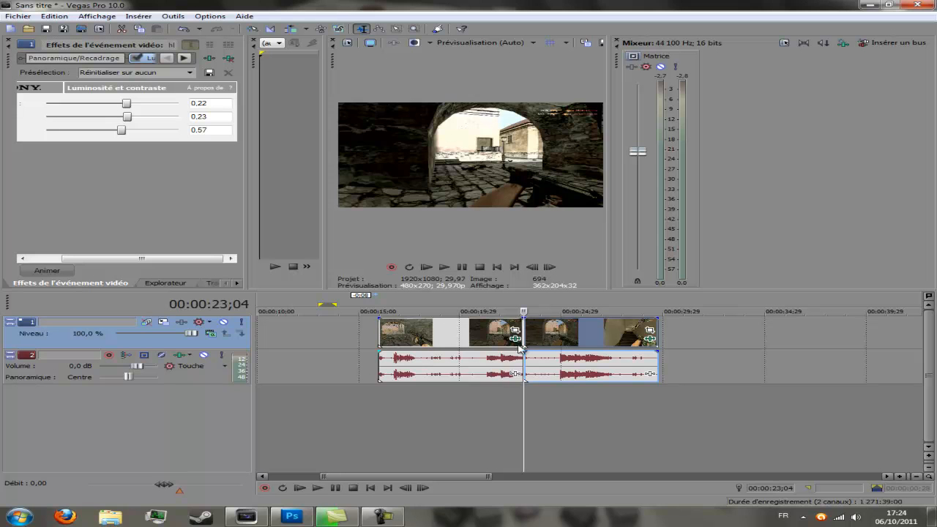
pyautogui.click(492, 401)
pyautogui.click(235, 284)
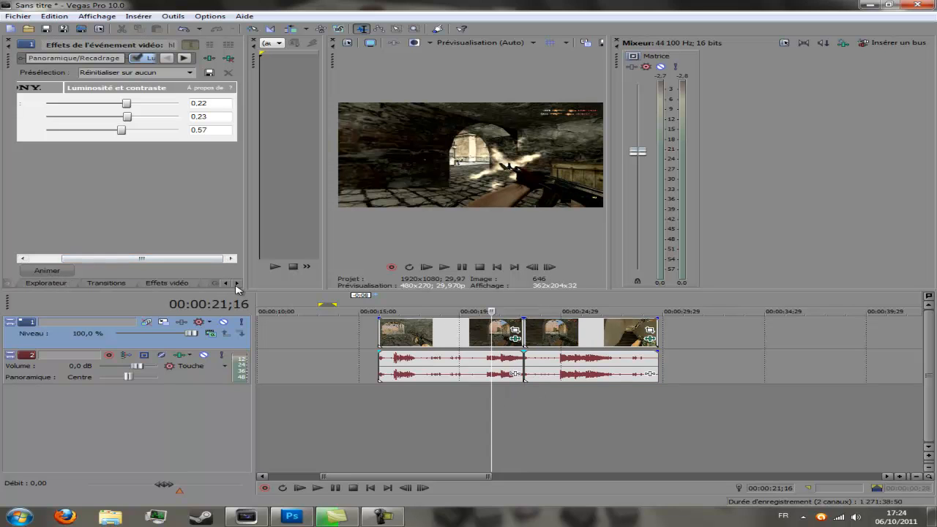
pyautogui.click(106, 283)
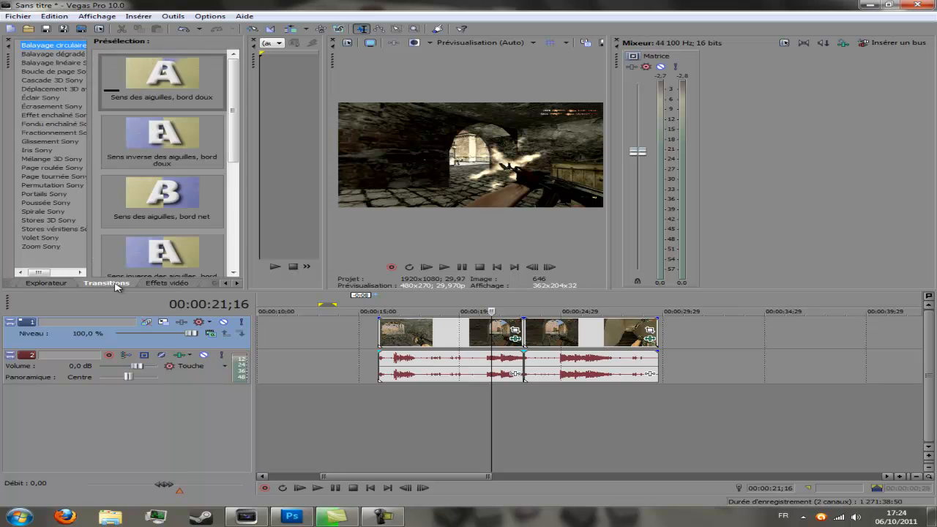
pyautogui.click(49, 99)
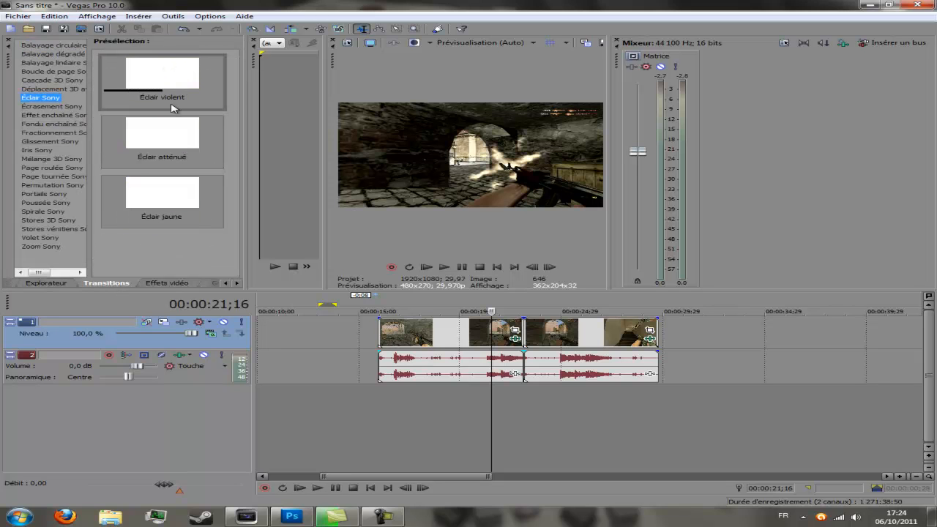
pyautogui.moveTo(163, 72); pyautogui.dragTo(165, 69)
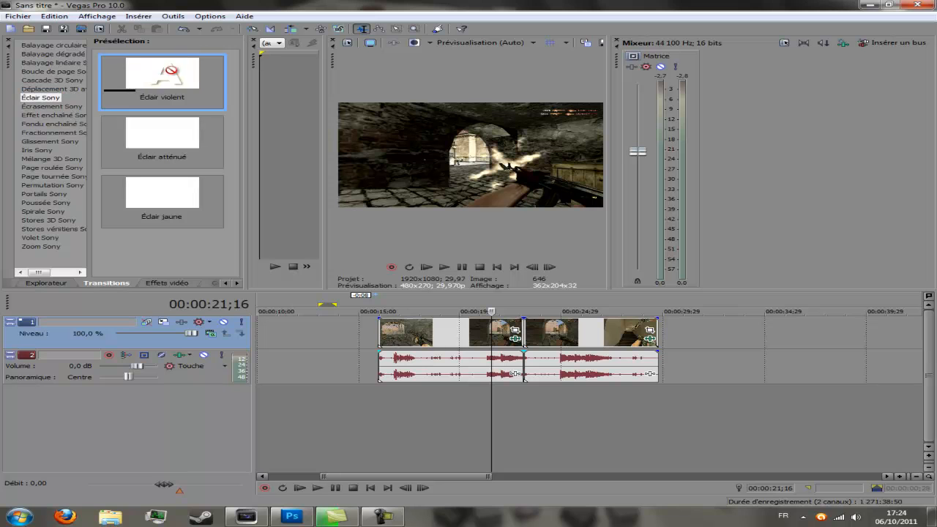
pyautogui.moveTo(332, 116); pyautogui.dragTo(473, 311)
pyautogui.click(317, 488)
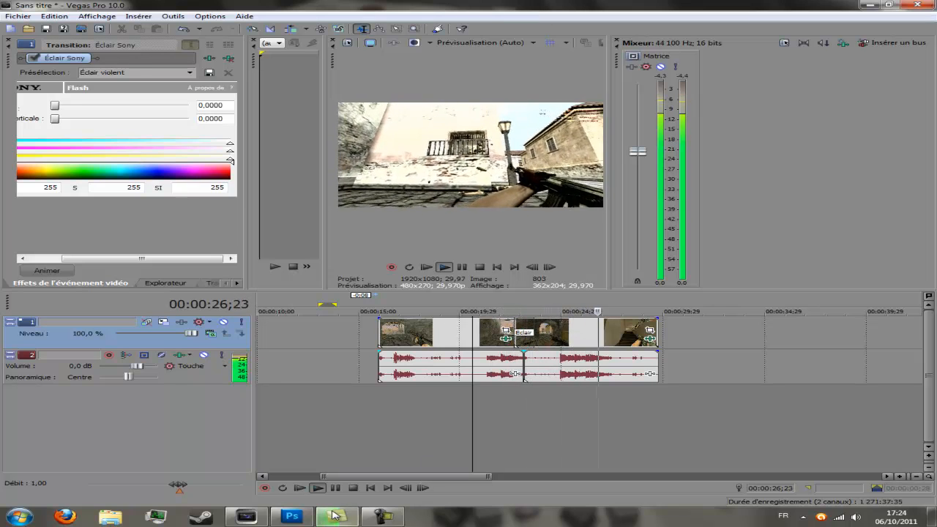
pyautogui.click(333, 487)
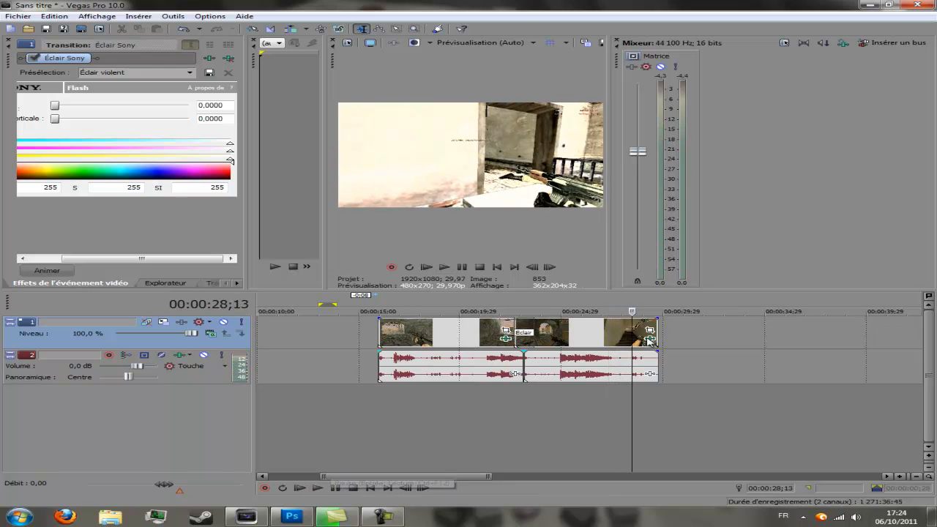
# Step: Add a short fade-in at the start of the first video part and play the opening to check it
pyautogui.click(493, 403)
pyautogui.click(531, 401)
pyautogui.click(380, 404)
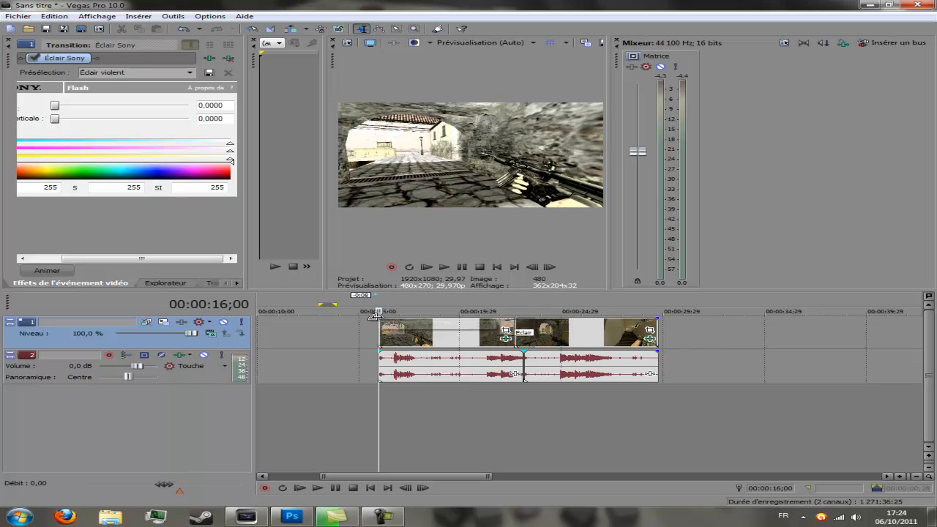
pyautogui.moveTo(378, 313); pyautogui.dragTo(396, 318)
pyautogui.click(367, 453)
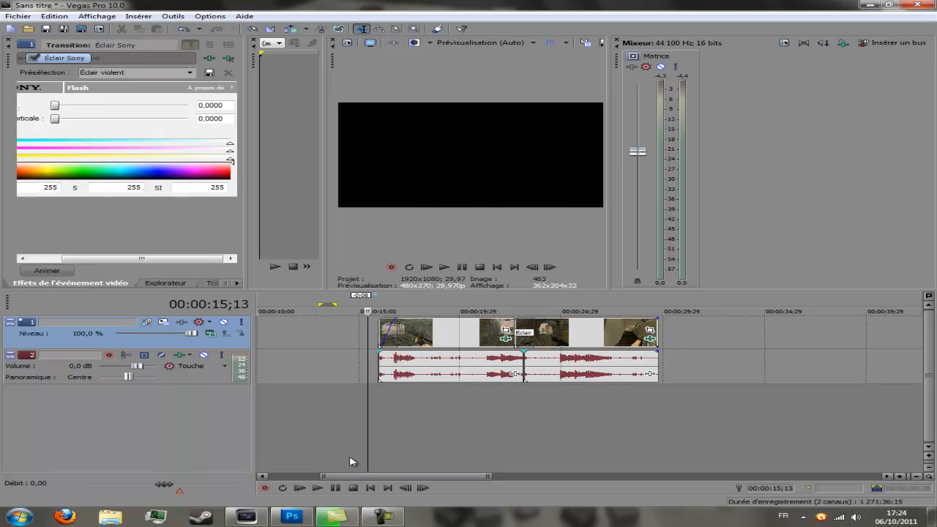
pyautogui.click(317, 488)
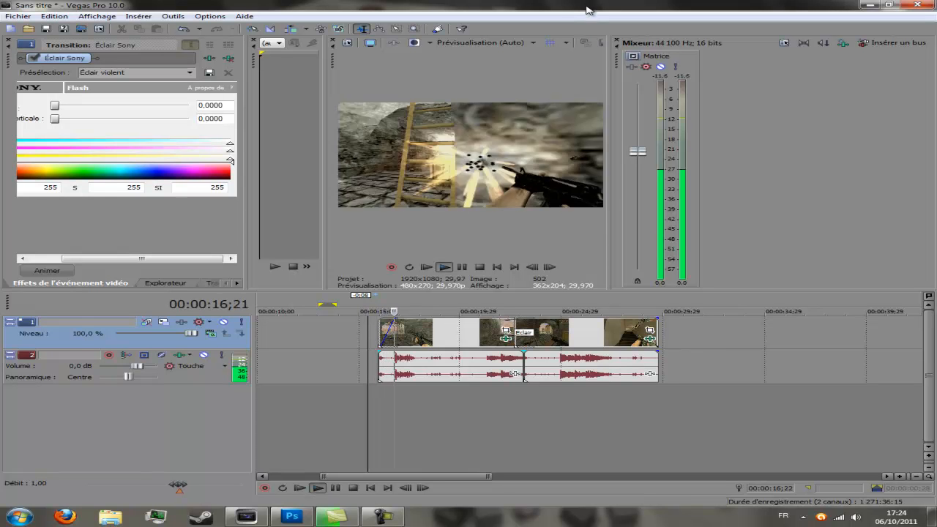
pyautogui.press('Return')
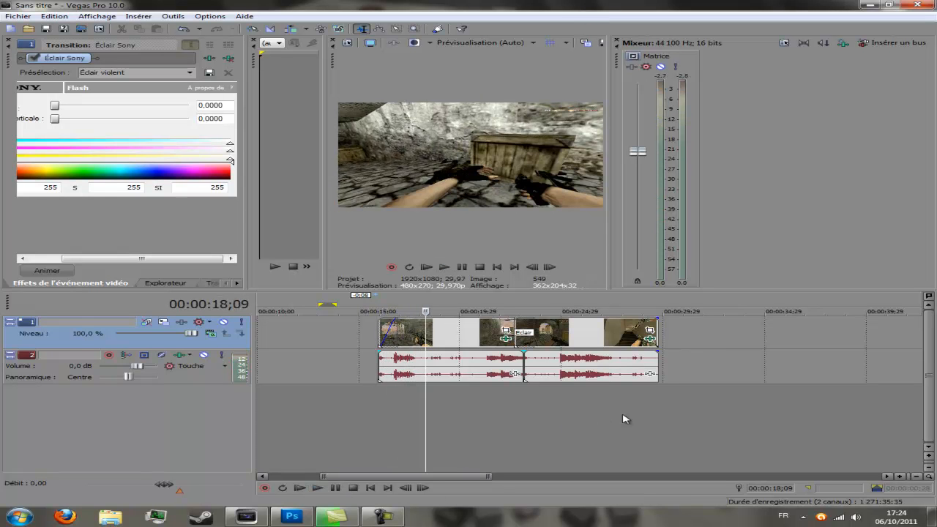
# Step: Add a short fade-out at the end of the second video part and play the ending to check it
pyautogui.moveTo(655, 320); pyautogui.dragTo(631, 326)
pyautogui.click(614, 404)
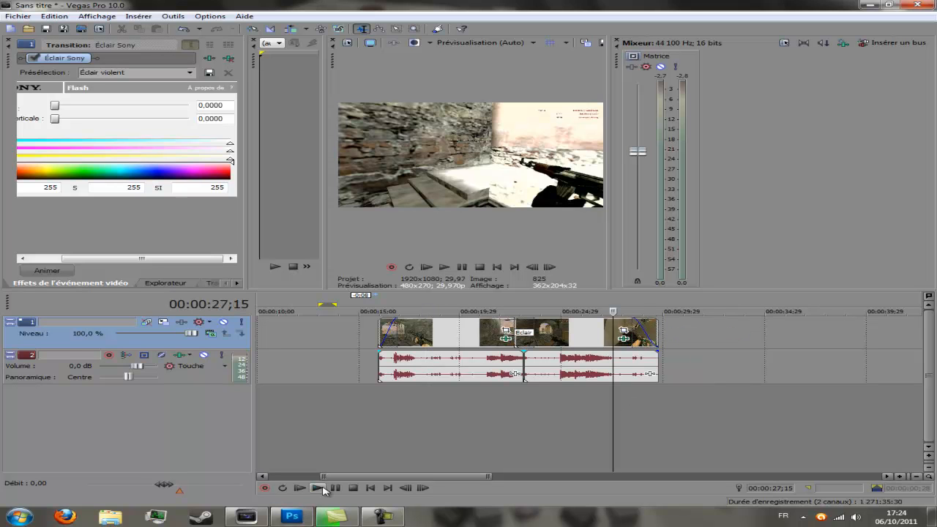
pyautogui.click(317, 488)
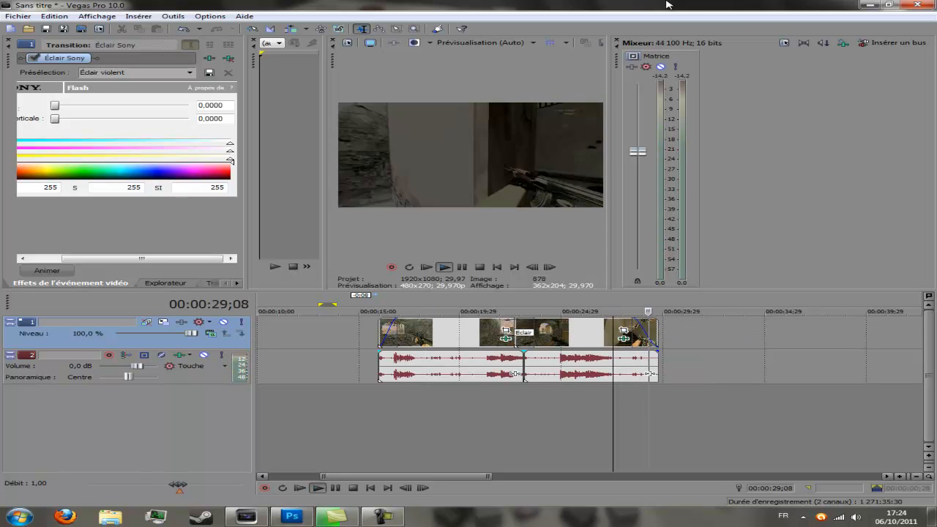
pyautogui.click(336, 488)
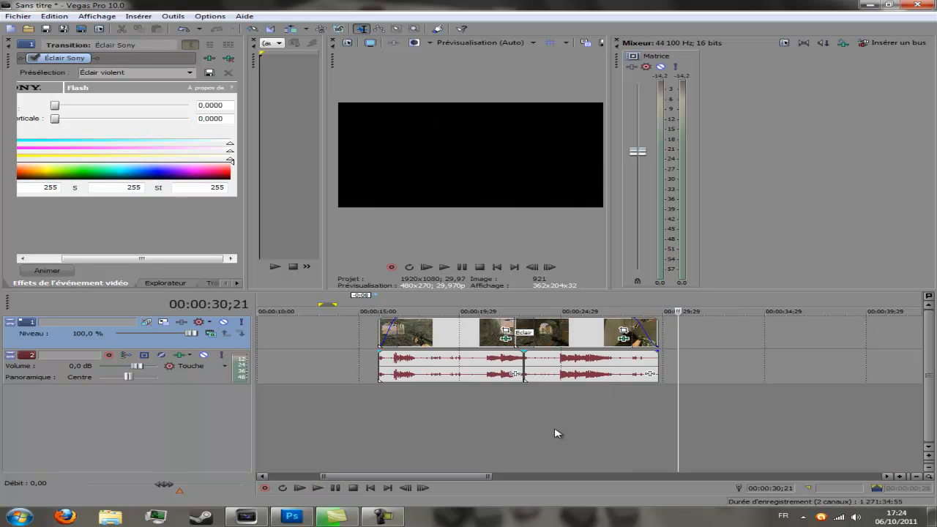
# Step: Play the clip from its start and split the video and its audio at 00:00:17;24
pyautogui.click(487, 430)
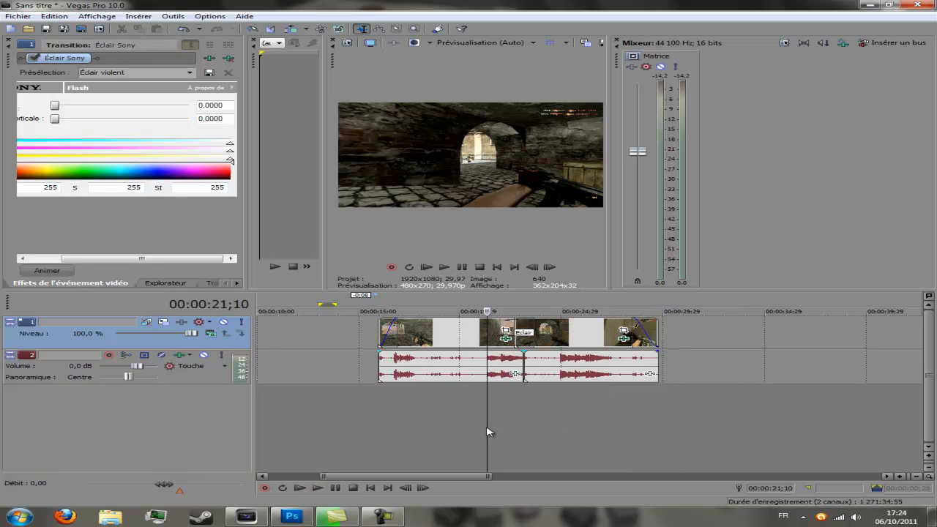
pyautogui.click(382, 439)
pyautogui.click(377, 441)
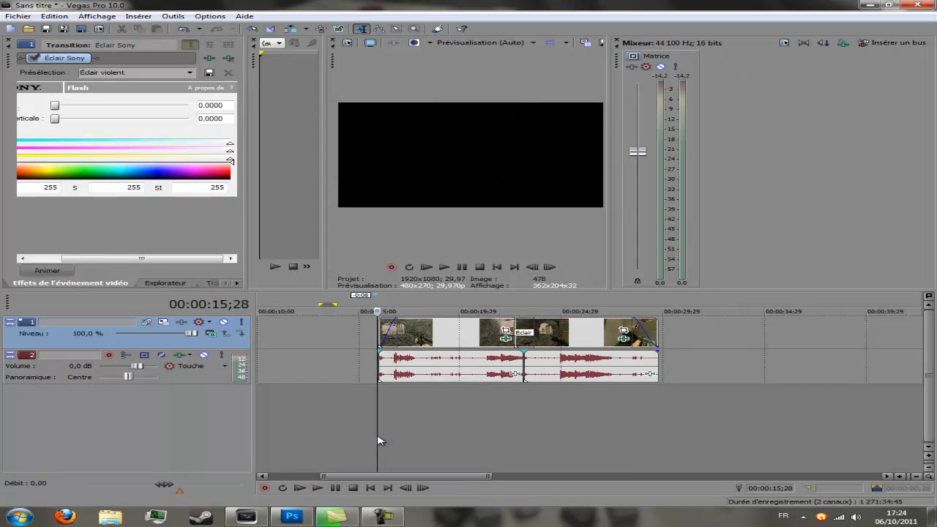
pyautogui.click(317, 488)
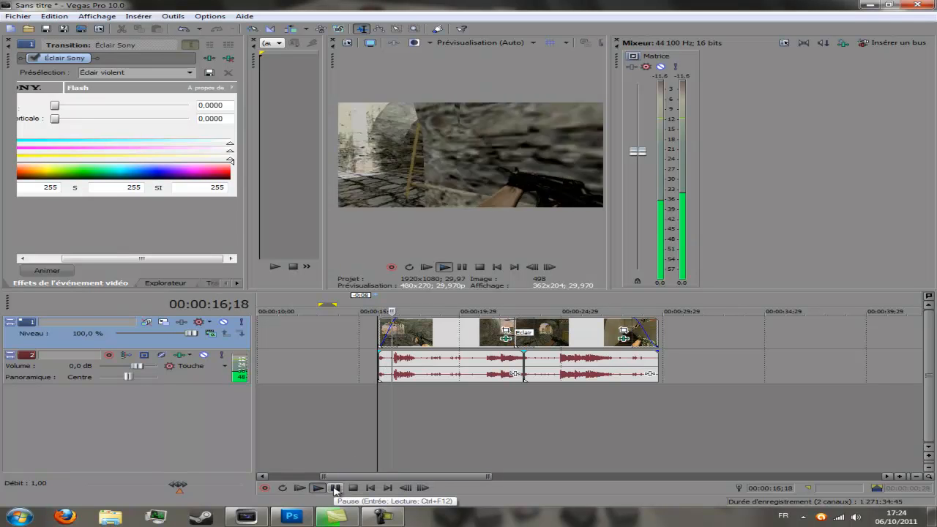
pyautogui.click(335, 488)
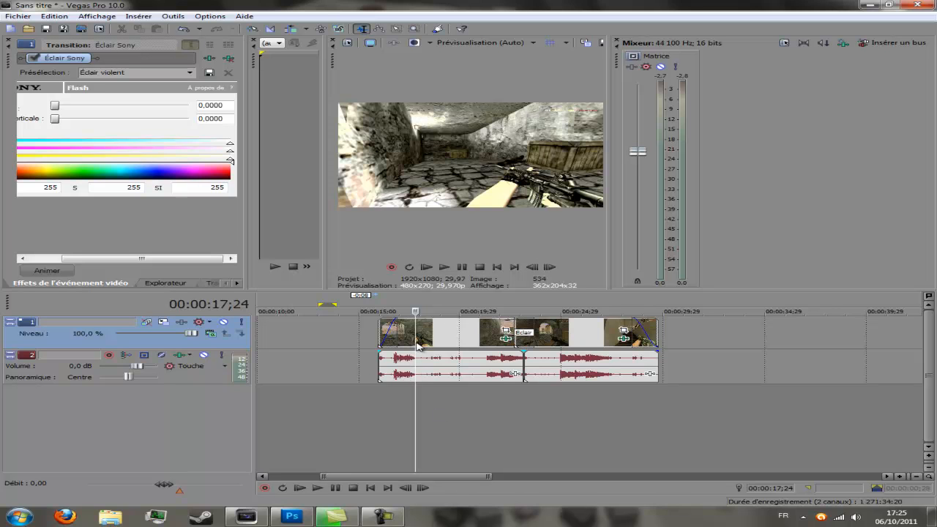
pyautogui.scroll(4, 428, 357)
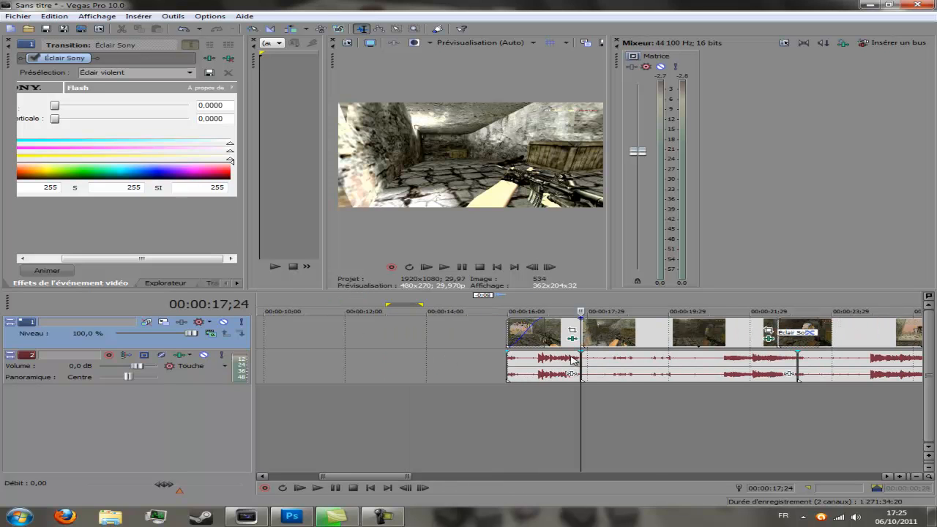
# Step: Play on from the new cut, split the video and audio at 00:00:19;27, and trim the end of the middle part back to 00:00:19;04
pyautogui.click(323, 489)
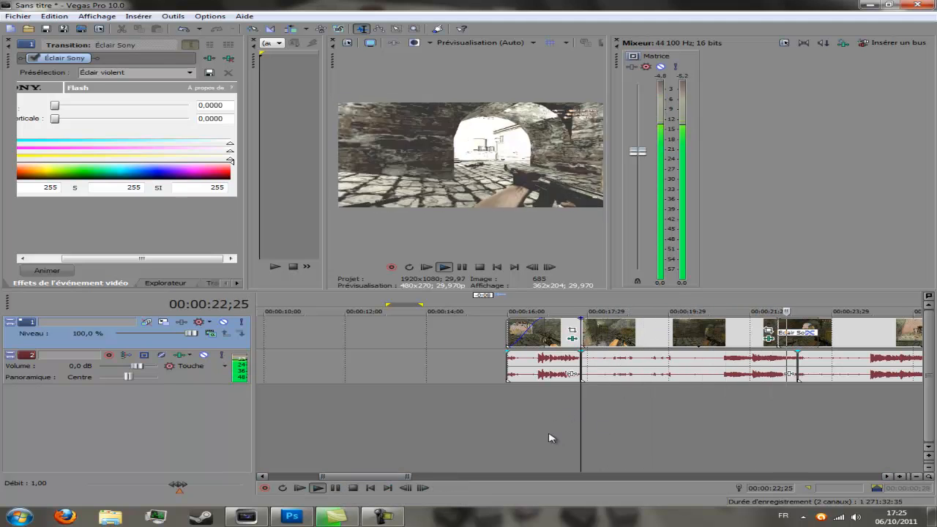
pyautogui.click(324, 488)
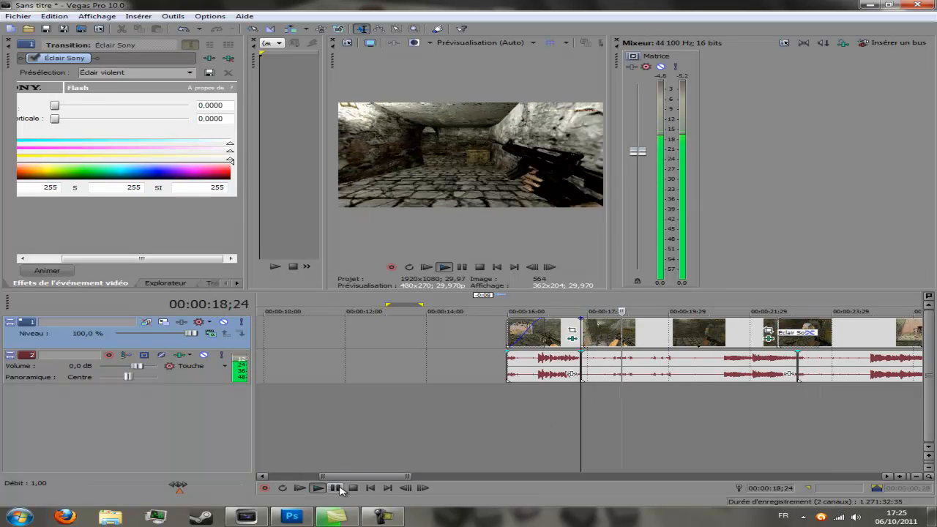
pyautogui.click(336, 489)
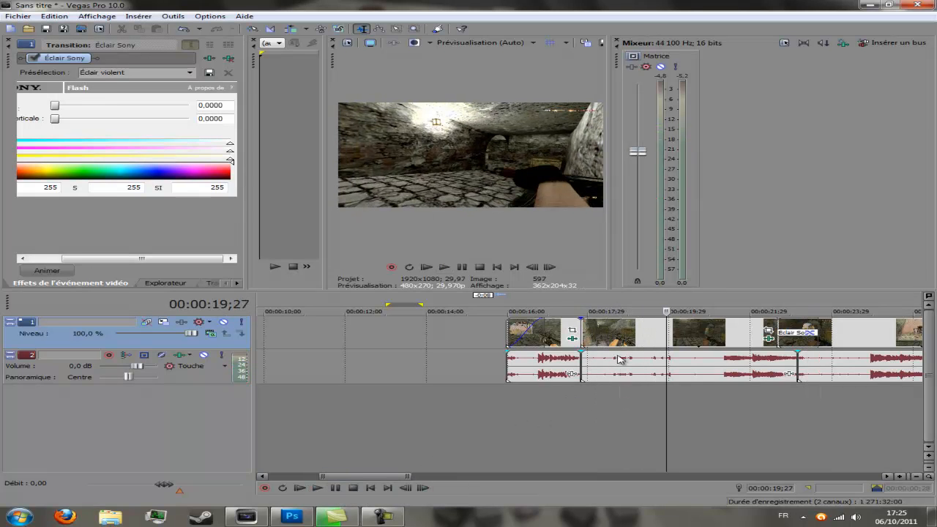
pyautogui.moveTo(650, 346); pyautogui.dragTo(663, 347)
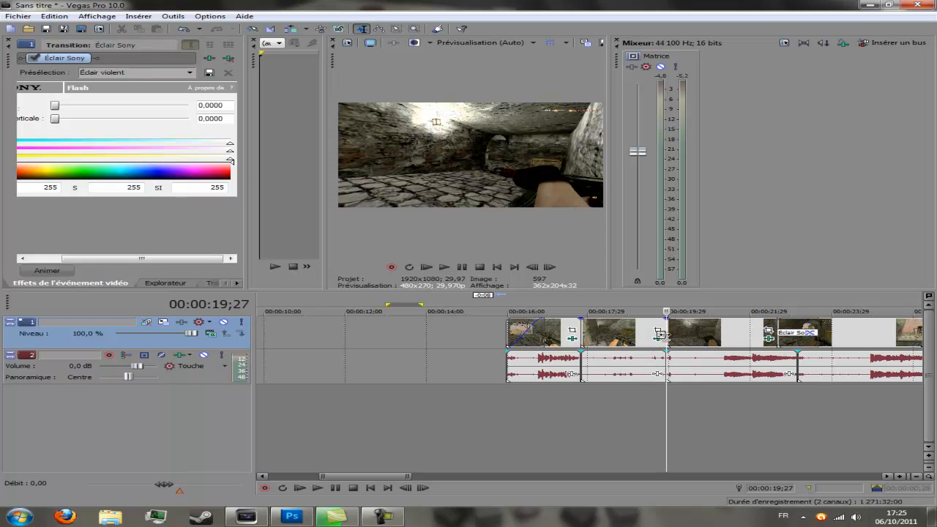
pyautogui.moveTo(661, 334); pyautogui.dragTo(631, 338)
# Step: Play across the shortened part and move the two following parts, with their audio, earlier to close the gap at 00:00:19;04
pyautogui.click(575, 367)
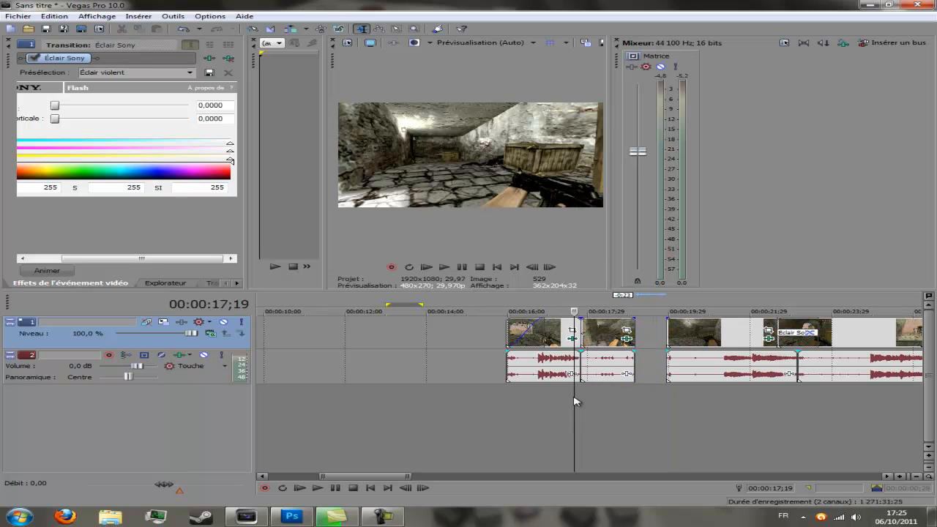
pyautogui.click(516, 433)
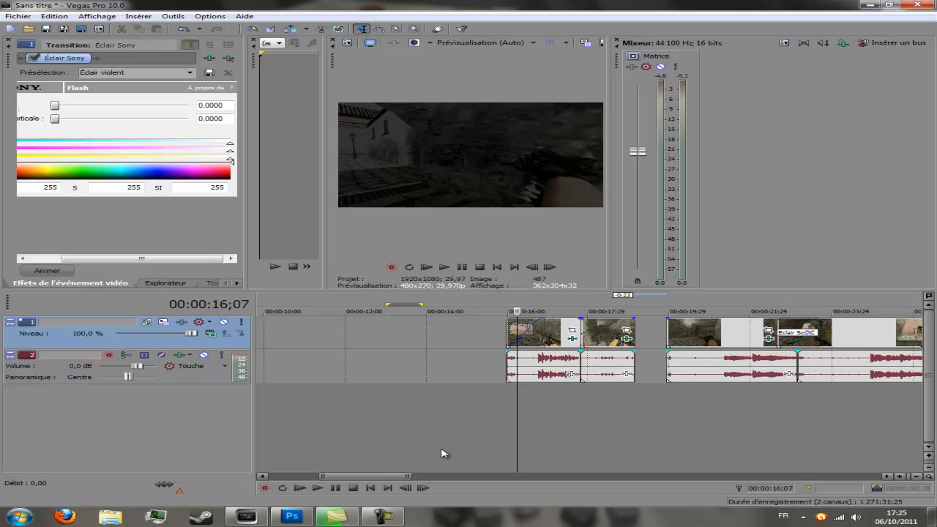
pyautogui.click(316, 488)
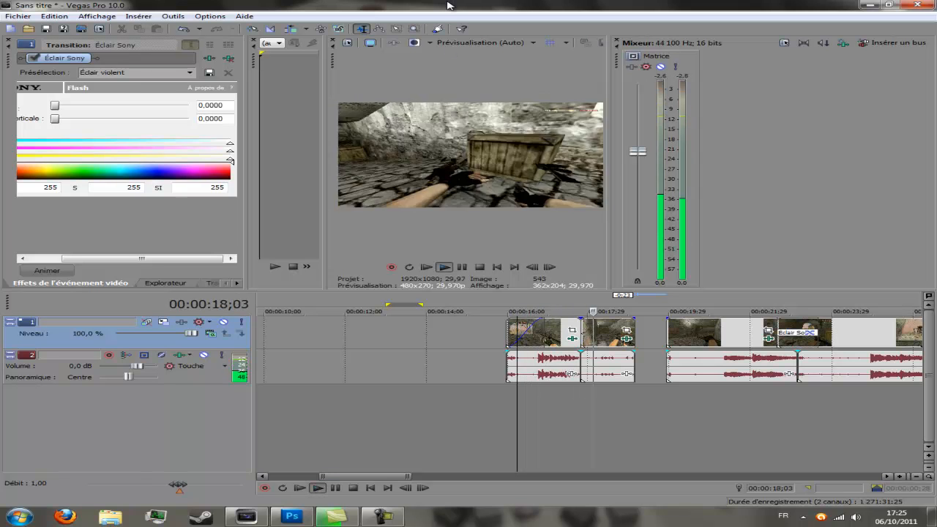
pyautogui.click(334, 488)
pyautogui.moveTo(724, 336); pyautogui.dragTo(797, 336)
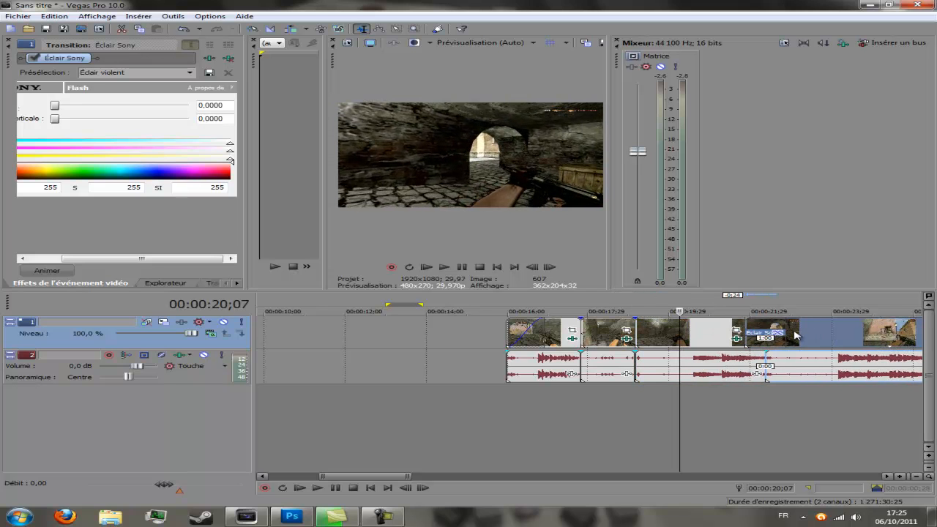
# Step: Play across the closed join and split the video and audio at 00:00:19;14
pyautogui.click(570, 413)
pyautogui.click(317, 487)
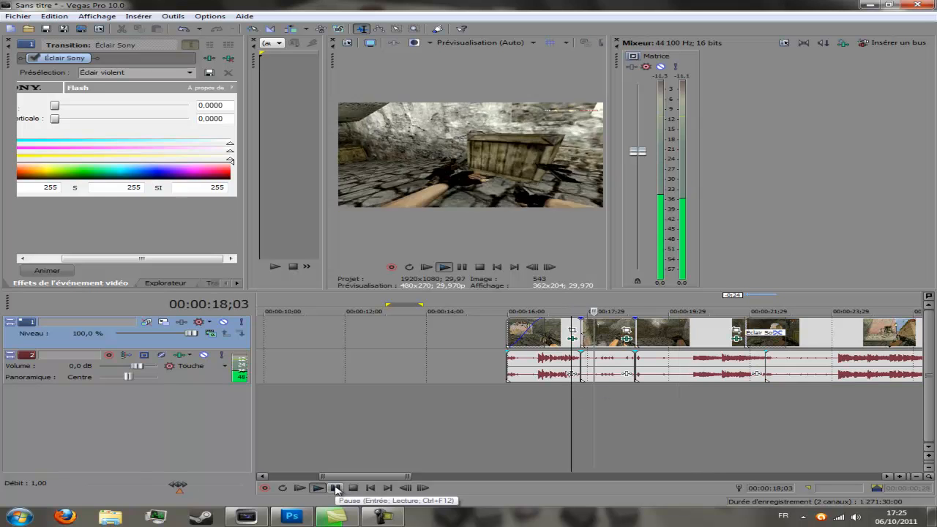
pyautogui.click(336, 488)
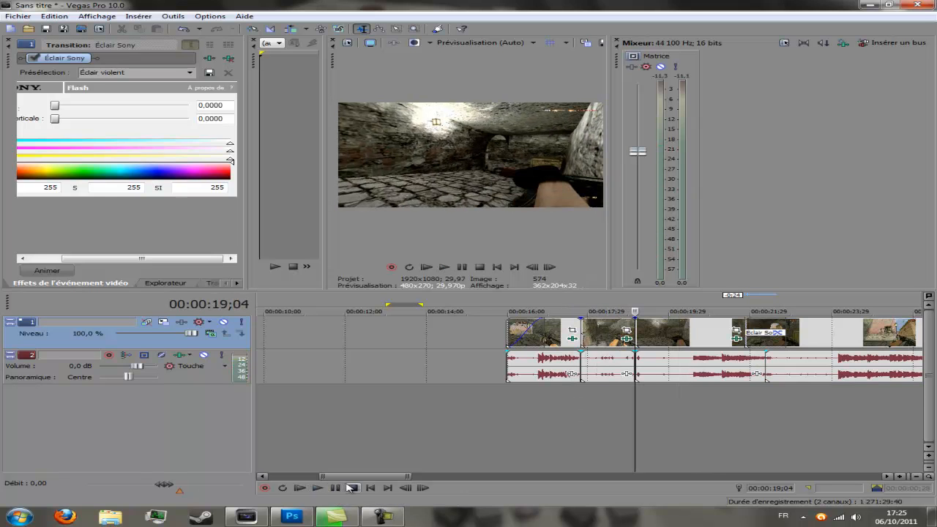
pyautogui.click(319, 488)
pyautogui.click(338, 489)
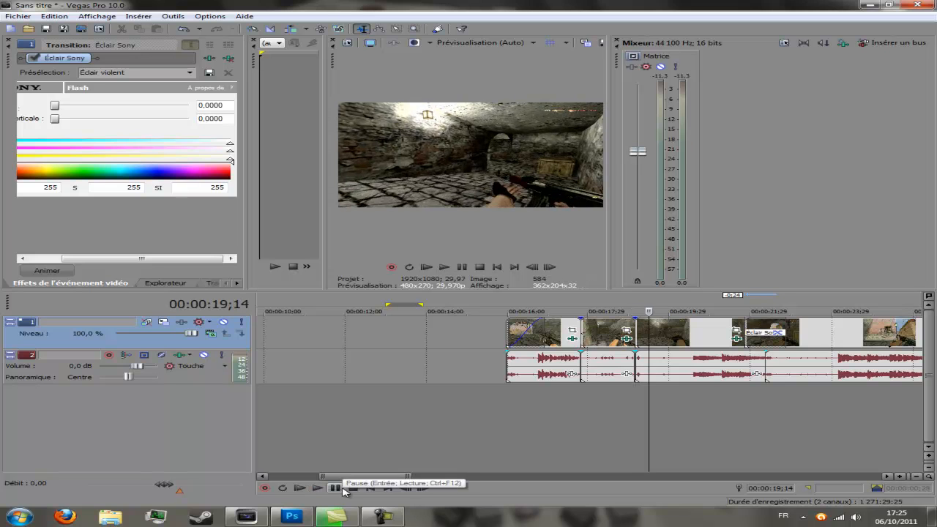
pyautogui.press('s')
# Step: Move the parts after the 00:00:19;14 cut later in time and extend the end of the short piece before the gap by 16 frames
pyautogui.scroll(-4, 625, 406)
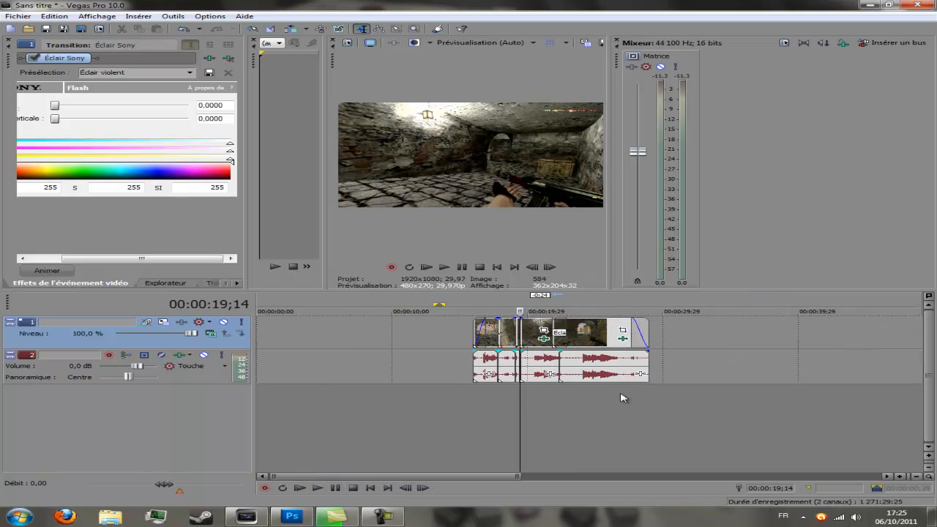
pyautogui.moveTo(582, 338); pyautogui.dragTo(600, 337)
pyautogui.moveTo(535, 337); pyautogui.dragTo(553, 337)
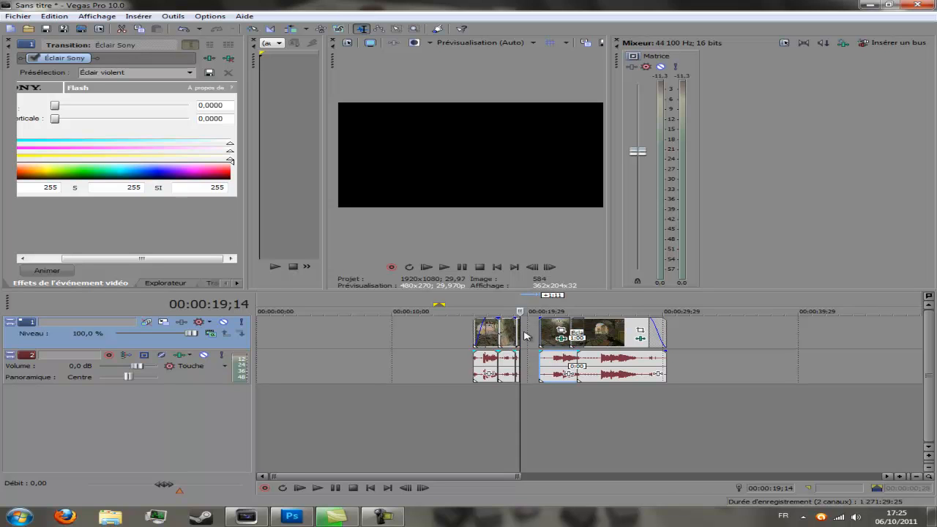
pyautogui.scroll(3, 520, 331)
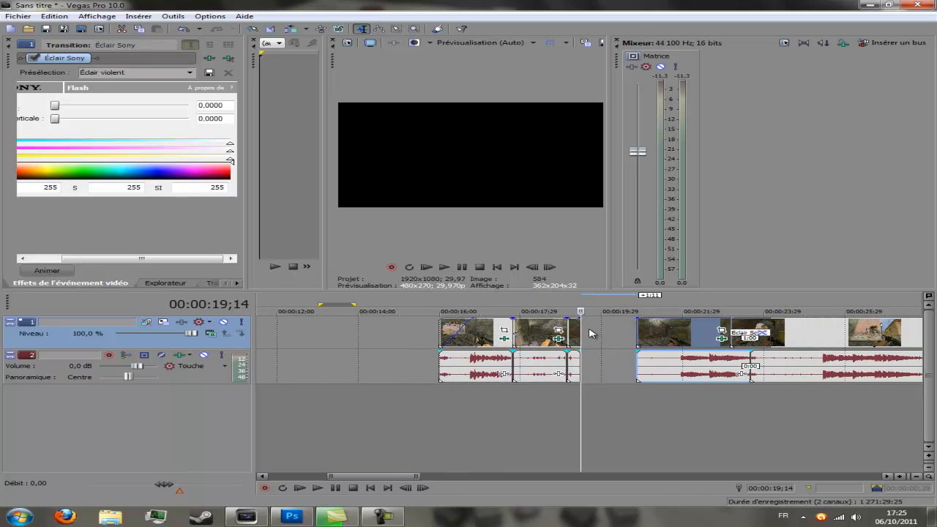
pyautogui.moveTo(578, 331); pyautogui.dragTo(598, 333)
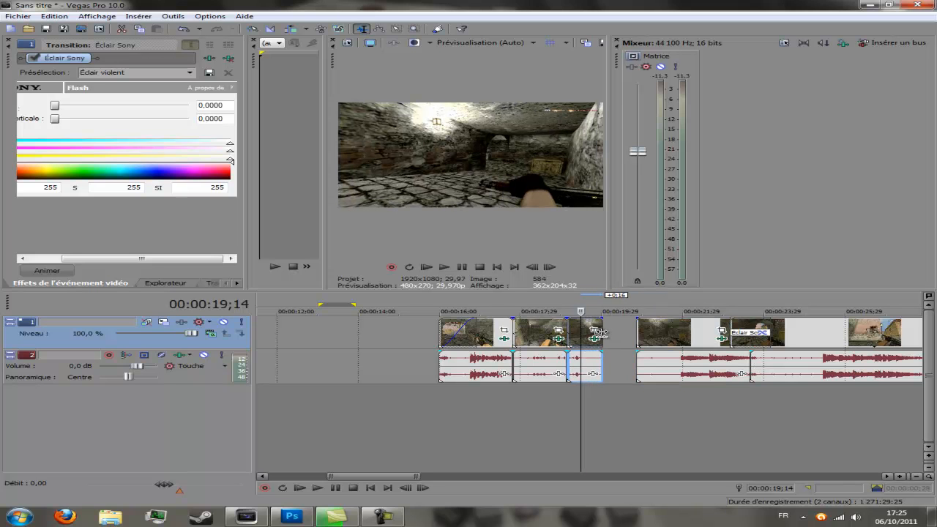
# Step: Play through the extended piece and move the two remaining parts, with their audio, earlier to close the gap
pyautogui.click(501, 408)
pyautogui.click(317, 487)
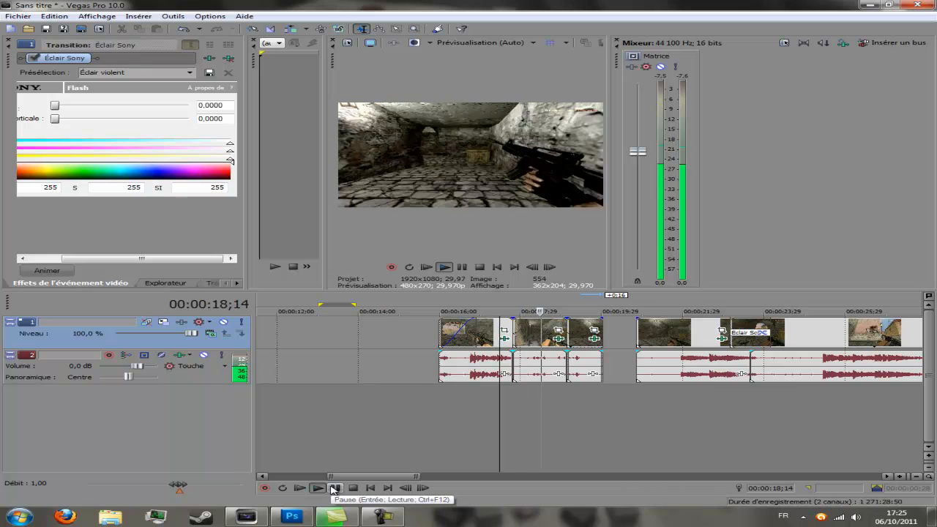
pyautogui.click(334, 487)
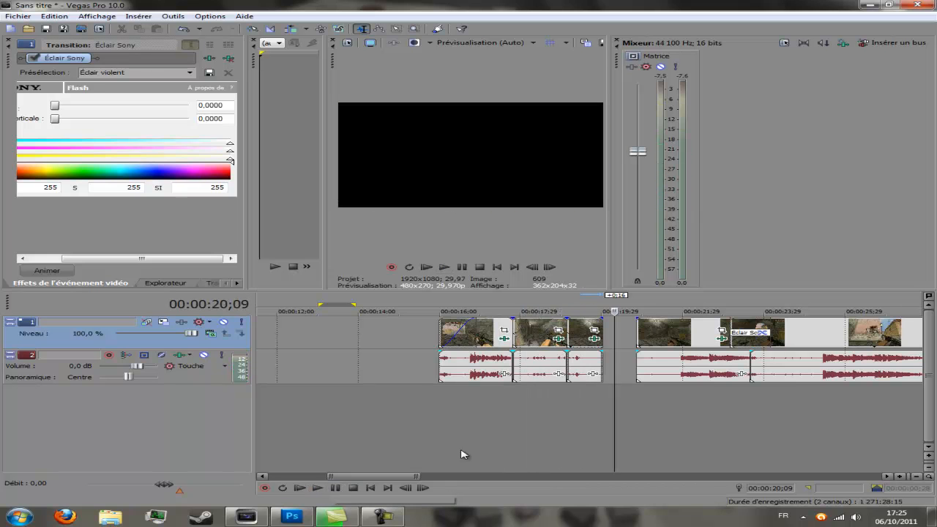
pyautogui.moveTo(675, 338); pyautogui.dragTo(639, 338)
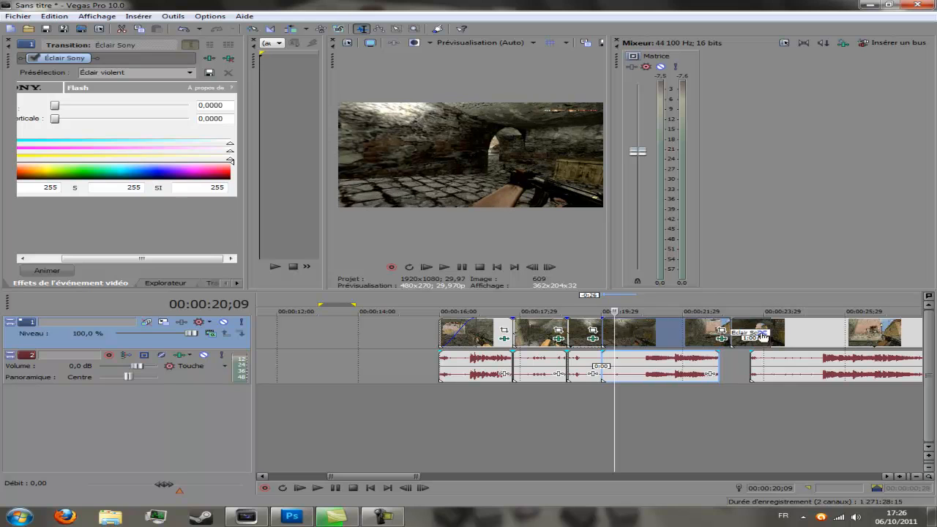
pyautogui.moveTo(805, 335); pyautogui.dragTo(771, 335)
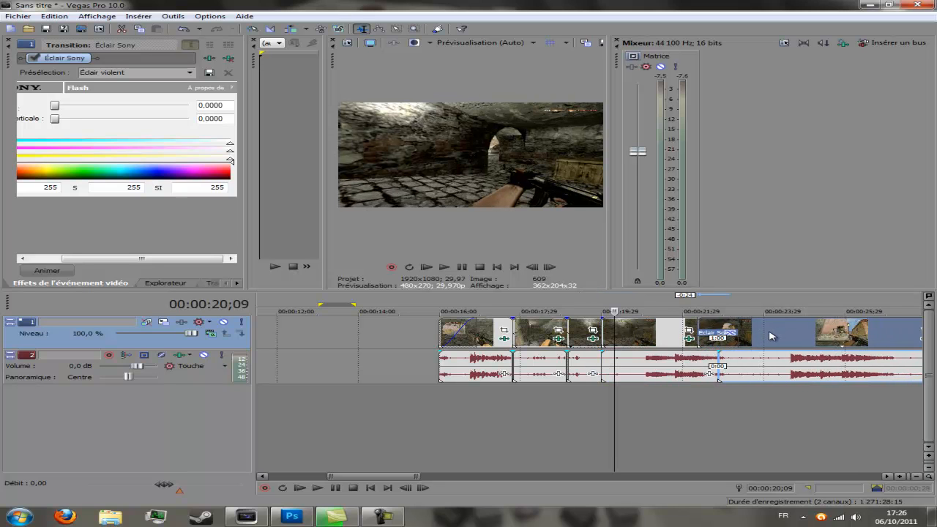
# Step: Play the edited sequence from its beginning to check the cuts, the flash transition and the closing shots
pyautogui.click(437, 436)
pyautogui.click(319, 488)
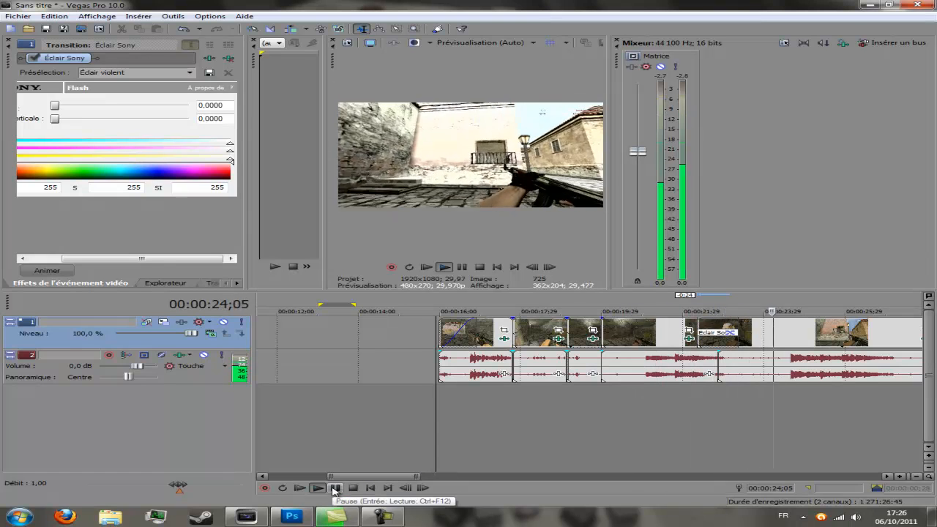
pyautogui.scroll(-4, 578, 437)
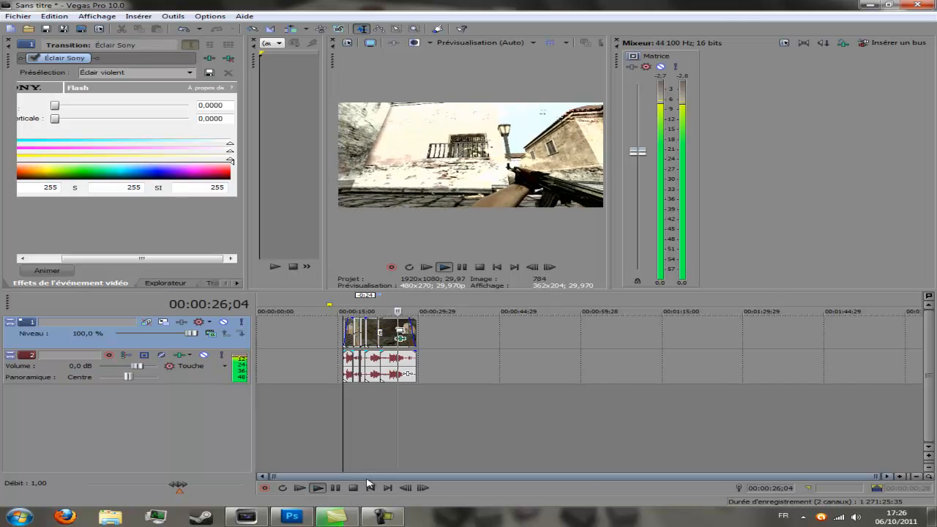
pyautogui.scroll(5, 398, 446)
pyautogui.click(334, 489)
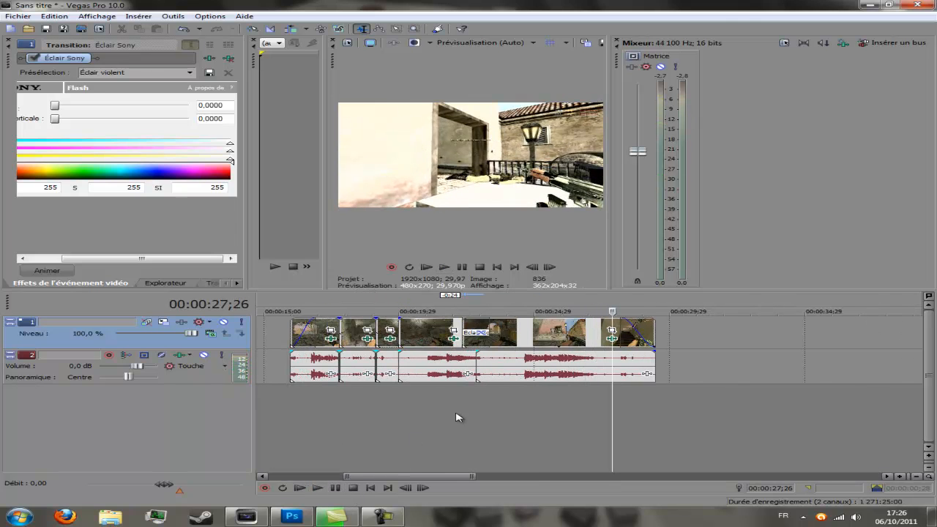
# Step: Replay the opening of the first video part, pausing at the gunfire to examine the individual shots
pyautogui.click(302, 416)
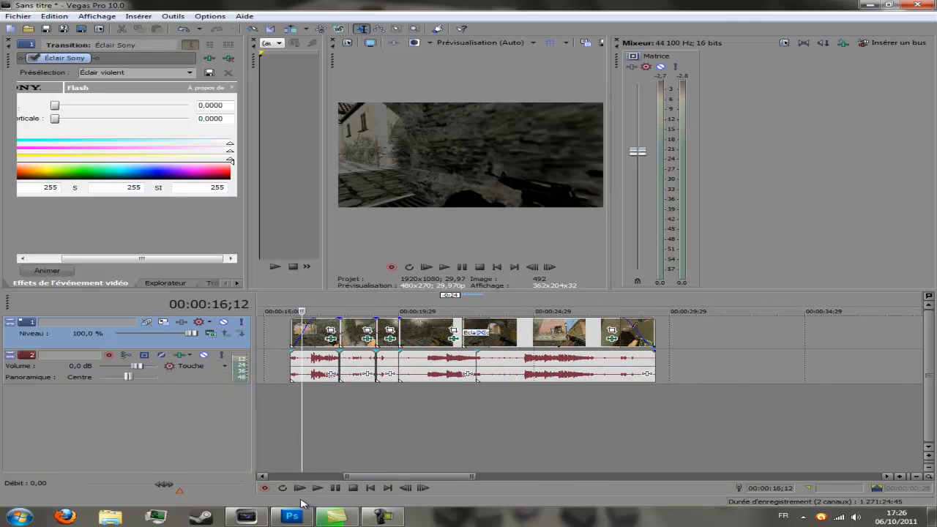
pyautogui.click(317, 487)
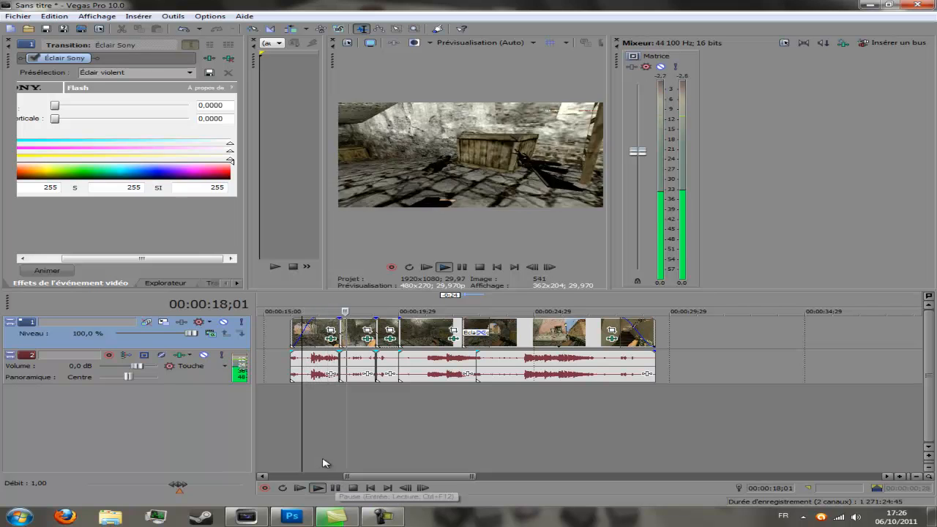
pyautogui.click(316, 488)
pyautogui.click(336, 489)
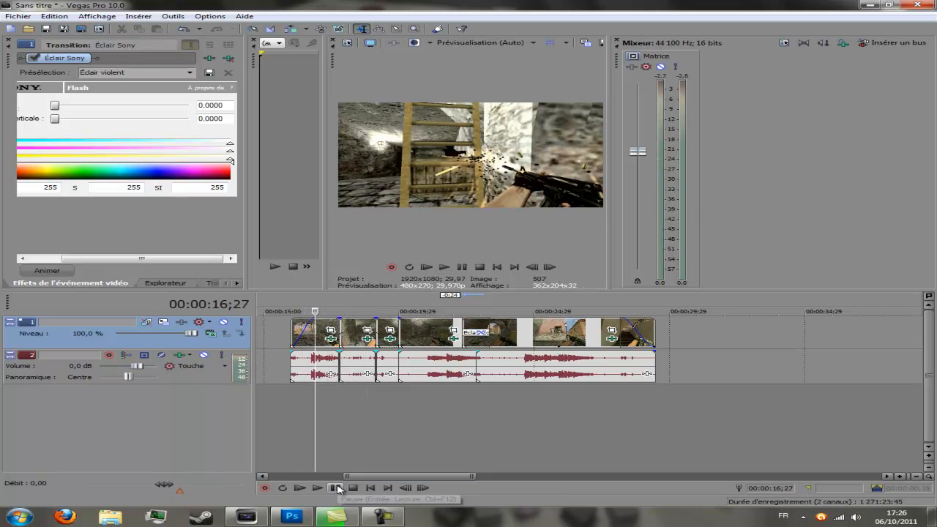
pyautogui.click(339, 488)
pyautogui.click(340, 489)
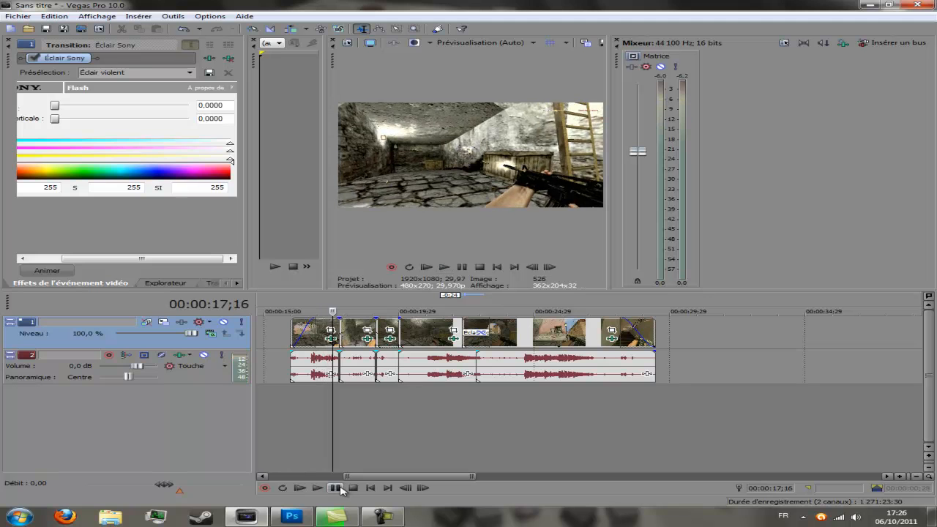
# Step: Place the playhead at 00:00:17;03 and add the Rayons lumineux Sony effect to the first video part
pyautogui.moveTo(336, 309); pyautogui.dragTo(321, 311)
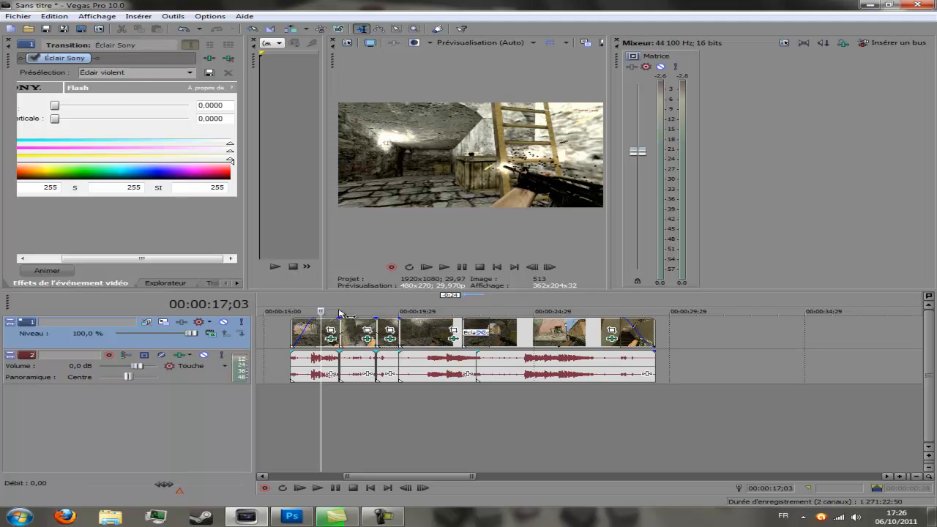
pyautogui.click(331, 338)
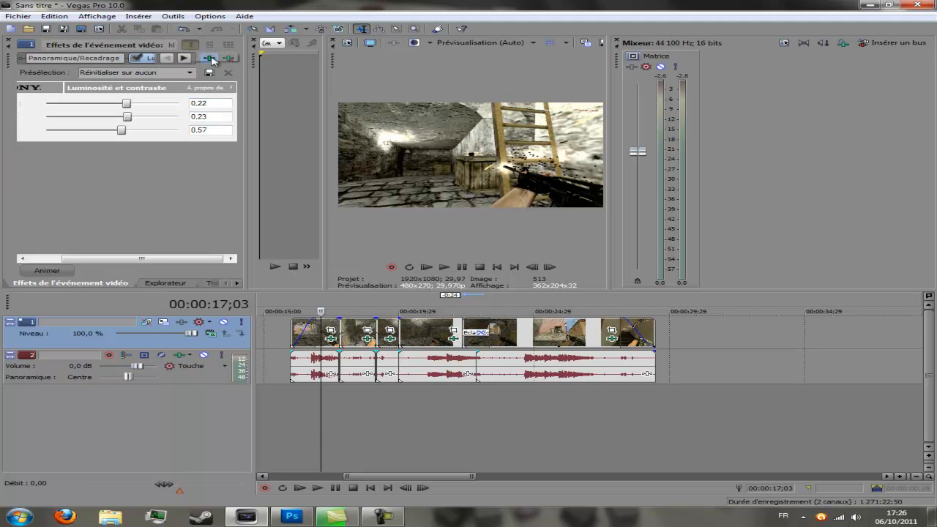
pyautogui.click(191, 45)
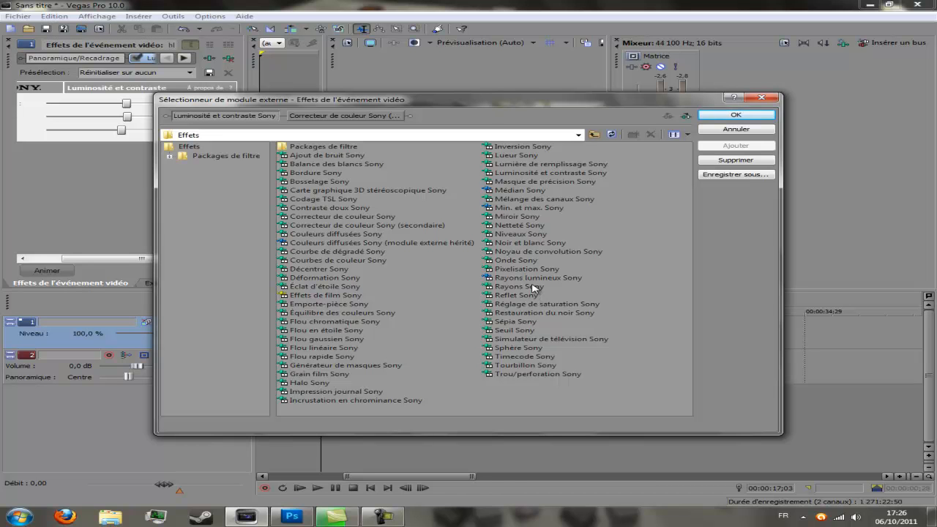
pyautogui.doubleClick(535, 278)
pyautogui.press('Return')
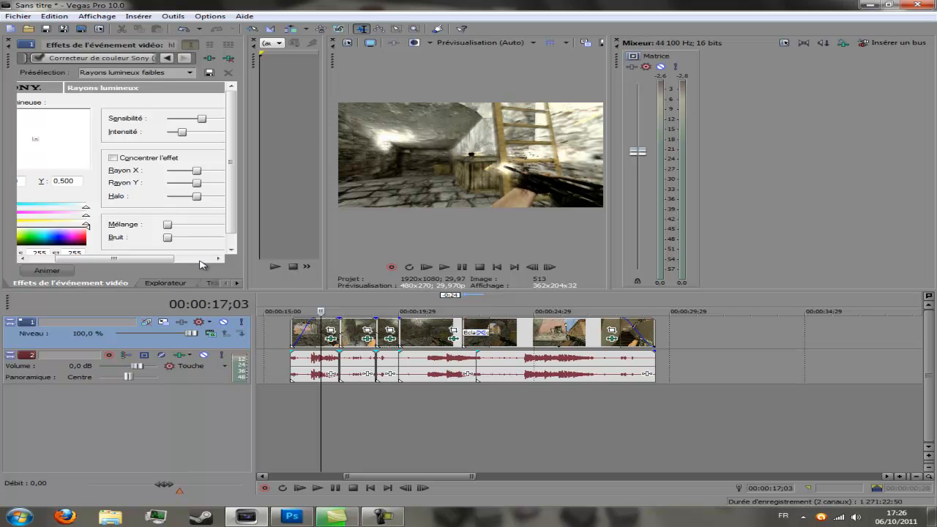
# Step: Animate the Rayons lumineux effect on the first video part between 00:00:00;17 and 00:00:00;20, setting the intensity to 0.100 at 00:00:00;20
pyautogui.click(45, 271)
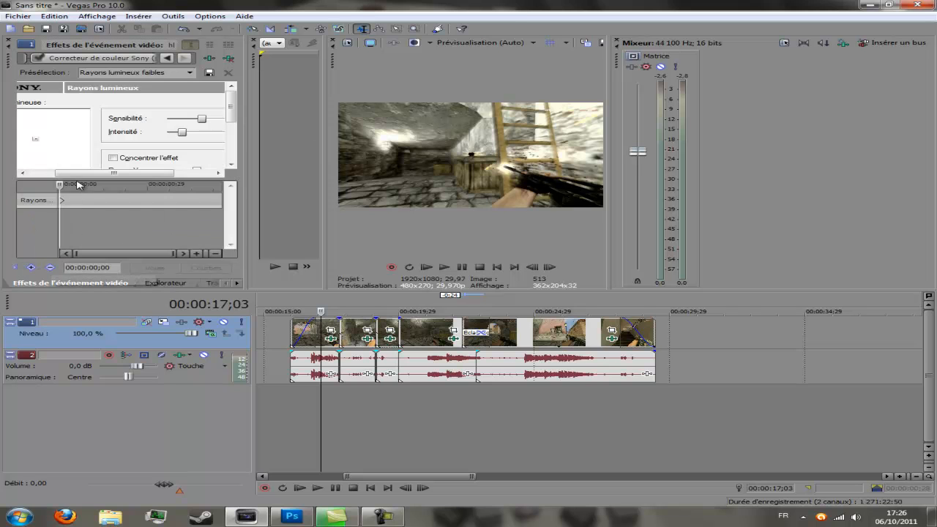
pyautogui.moveTo(57, 188); pyautogui.dragTo(291, 202)
pyautogui.moveTo(218, 197); pyautogui.dragTo(114, 199)
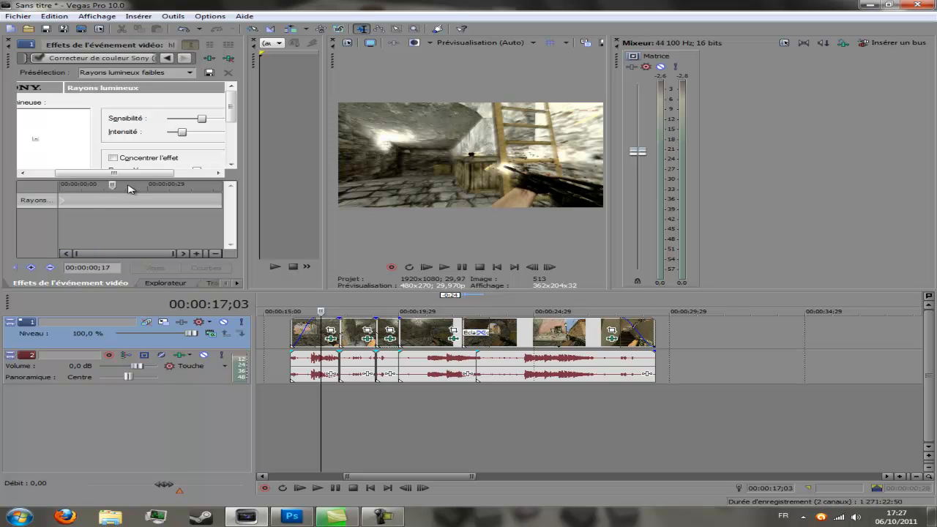
pyautogui.moveTo(155, 174); pyautogui.dragTo(196, 173)
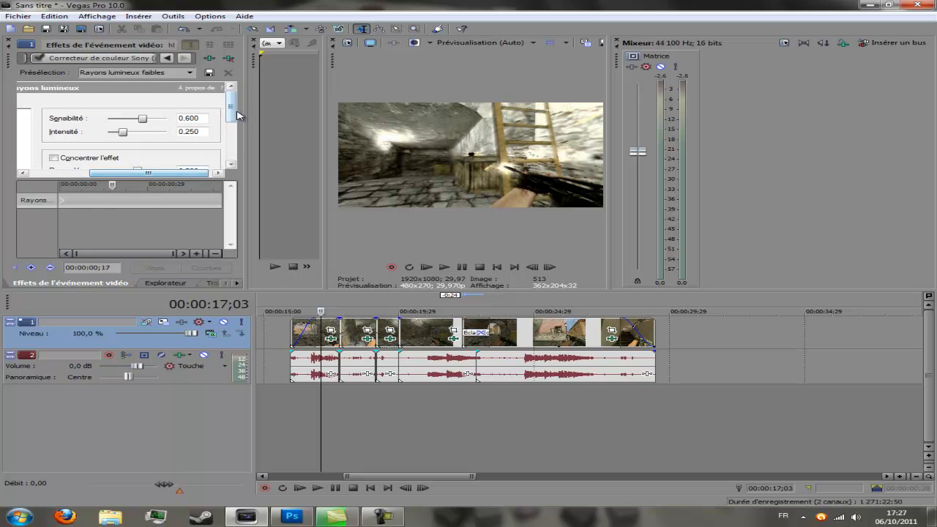
pyautogui.moveTo(126, 136)
pyautogui.mouseDown()
pyautogui.moveTo(156, 137)
pyautogui.moveTo(128, 137)
pyautogui.mouseUp()
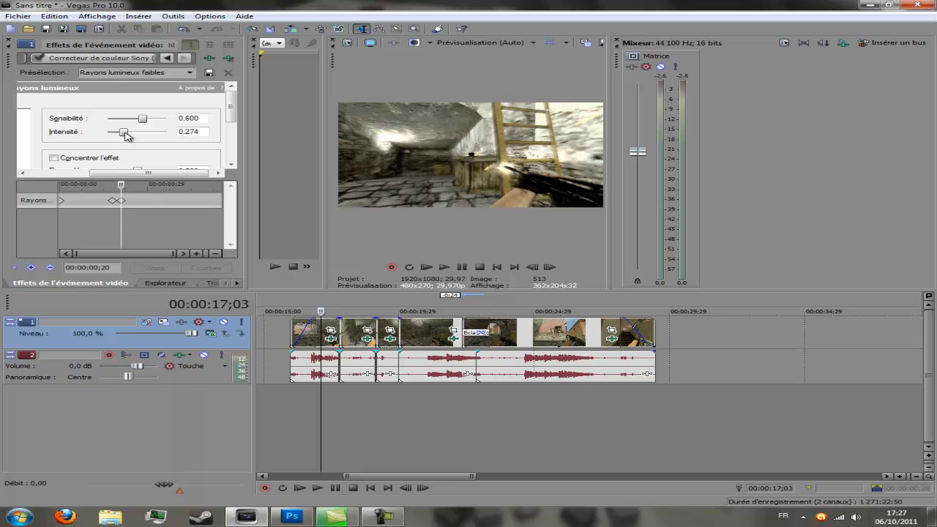
# Step: Replay the sequence from its opening and from the end of the second video part to check the animated light rays
pyautogui.click(295, 430)
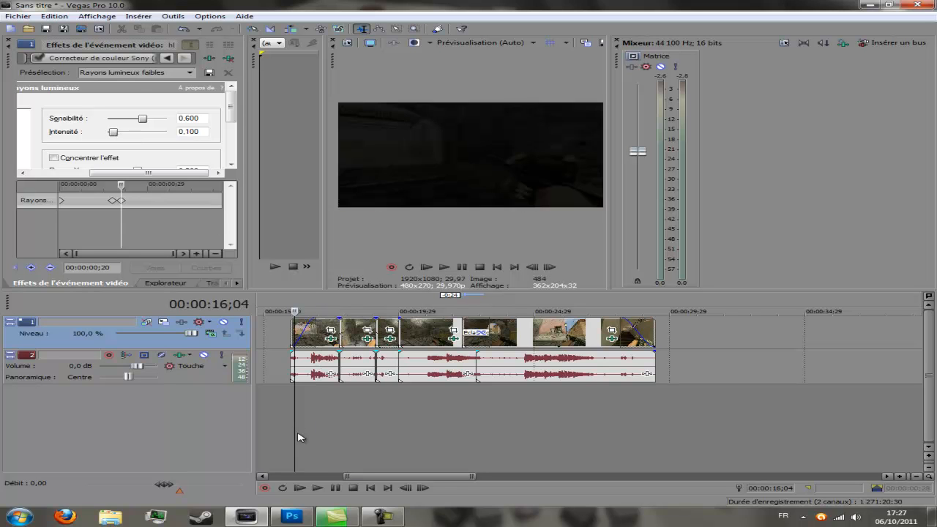
pyautogui.click(317, 488)
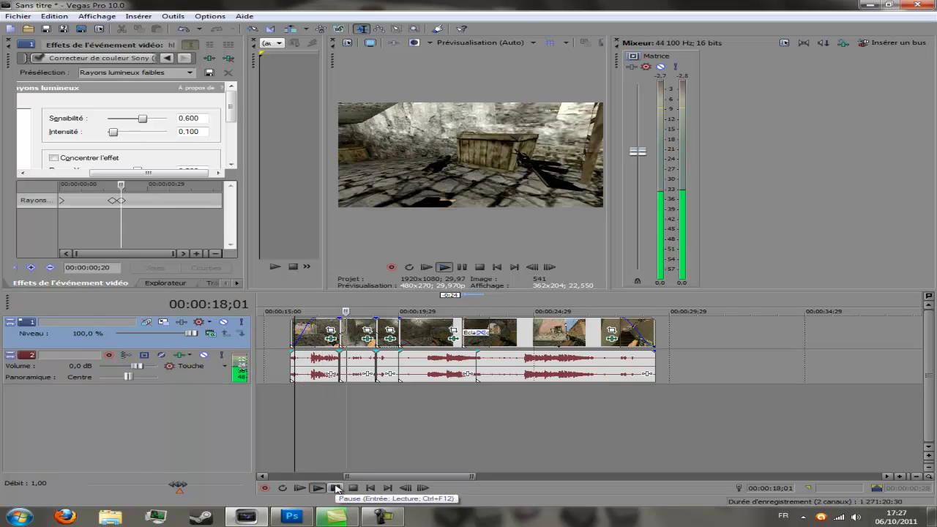
pyautogui.click(300, 440)
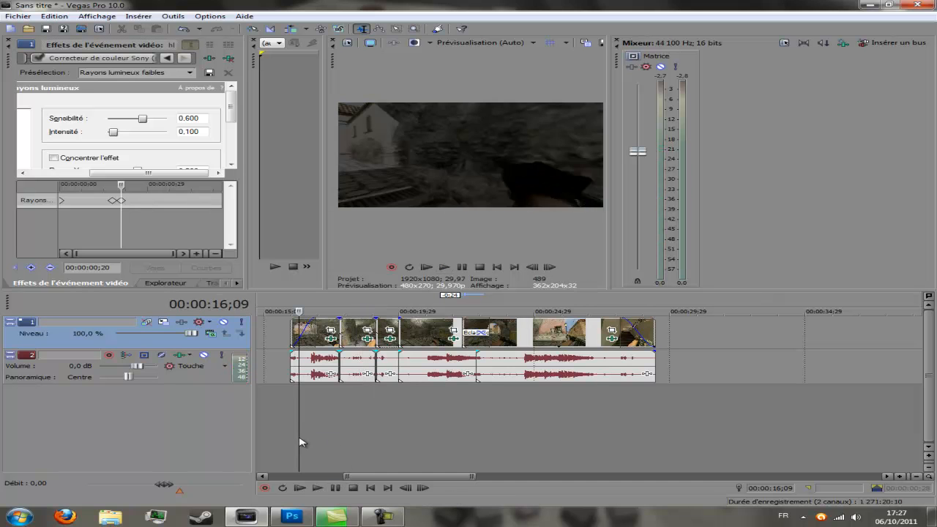
pyautogui.click(324, 488)
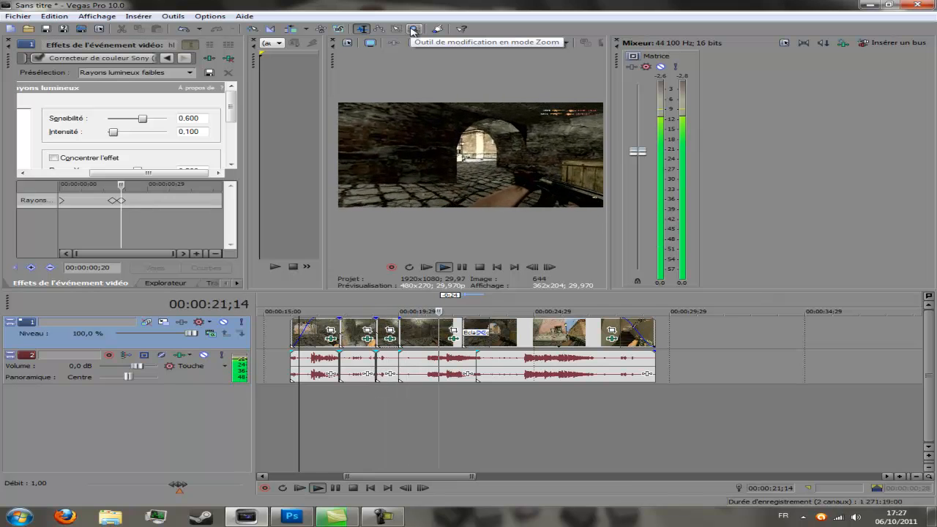
pyautogui.click(369, 440)
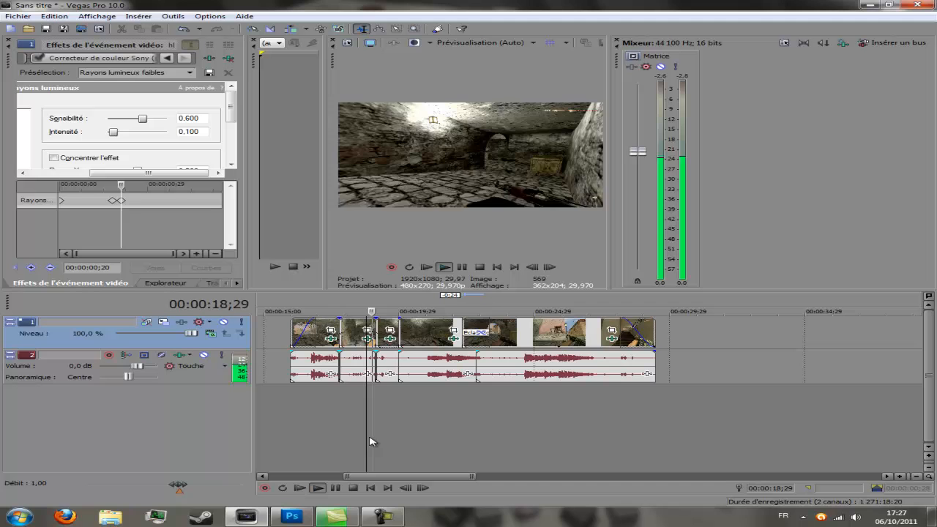
pyautogui.click(336, 488)
# Step: Find the gunshot before the flash transition at 00:00:22;00 and add the Rayons Sony effect to the first video part
pyautogui.click(439, 407)
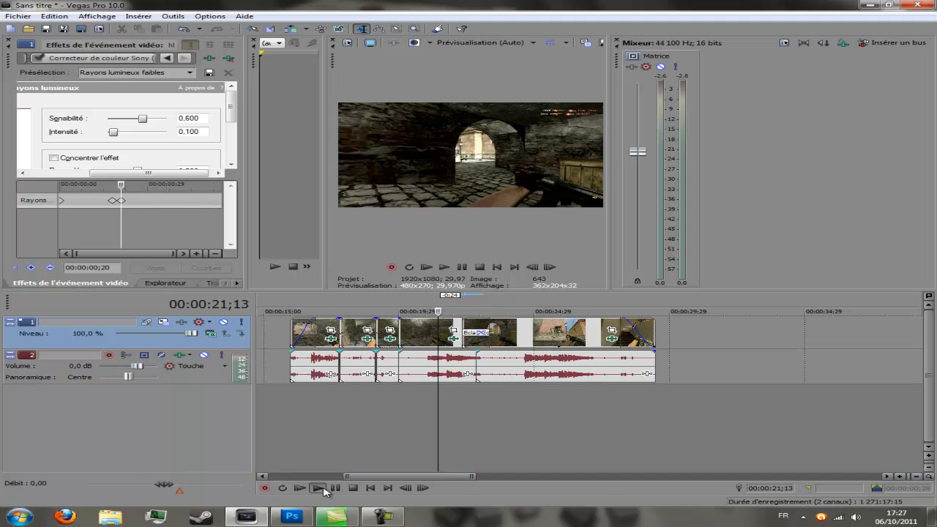
pyautogui.click(319, 488)
pyautogui.click(335, 488)
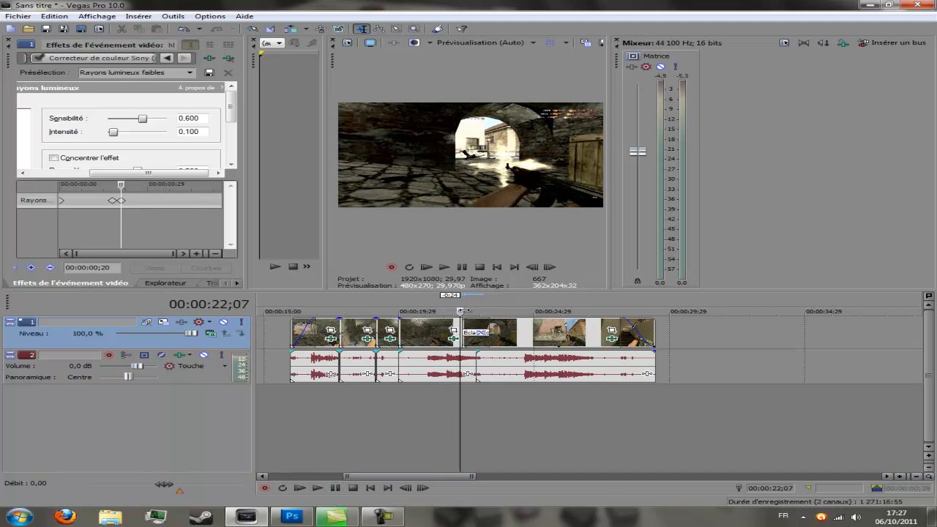
pyautogui.moveTo(456, 312); pyautogui.dragTo(452, 313)
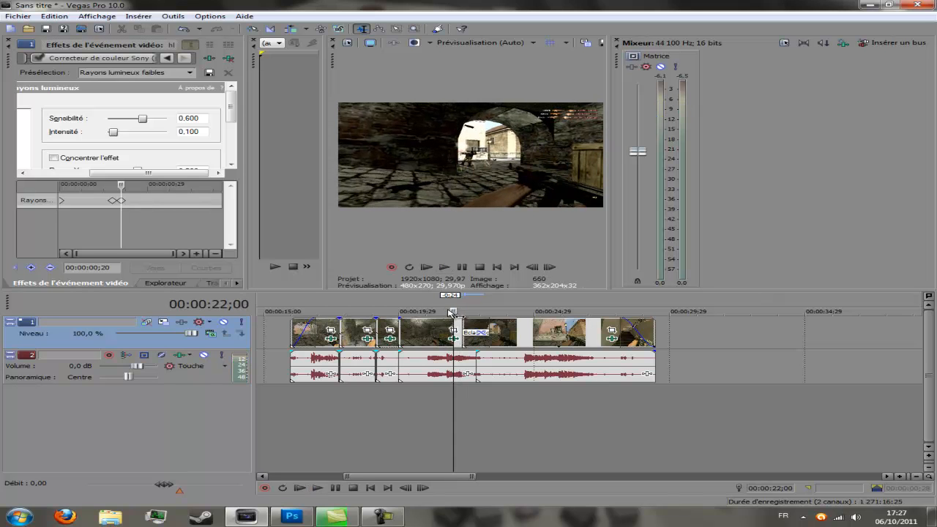
pyautogui.click(211, 58)
pyautogui.moveTo(400, 101); pyautogui.dragTo(436, 100)
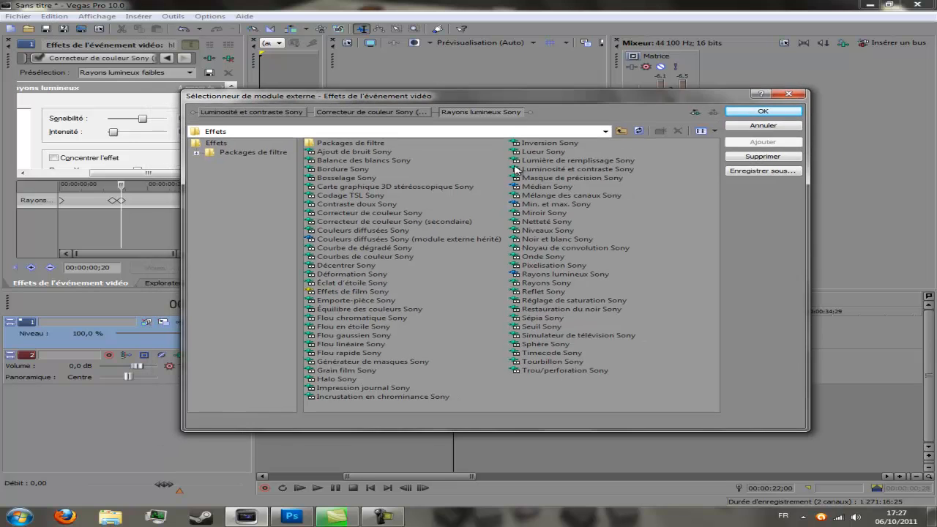
pyautogui.doubleClick(550, 284)
pyautogui.click(759, 110)
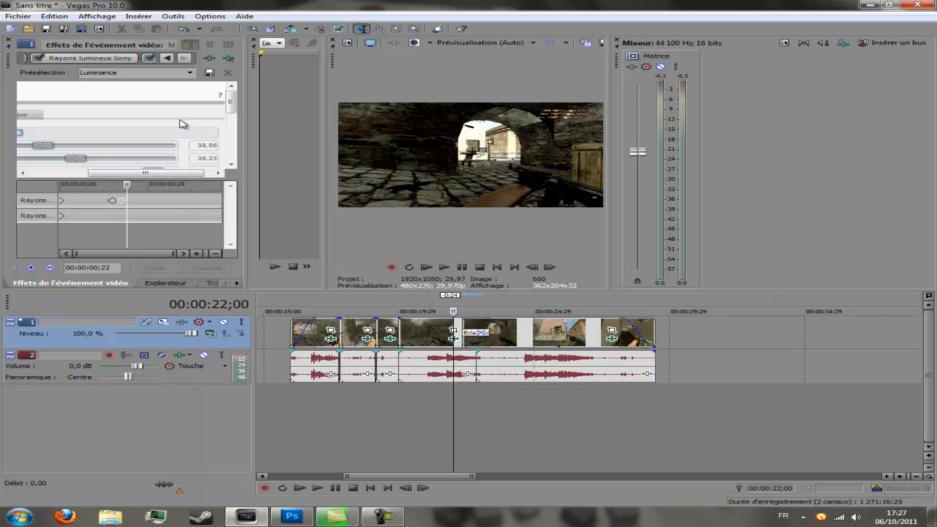
# Step: Raise the first value below the alpha option and the "…ificateur" value of the Rayons effect at 00:00:00;22 on the first part
pyautogui.moveTo(172, 172); pyautogui.dragTo(215, 161)
pyautogui.moveTo(111, 146); pyautogui.dragTo(207, 148)
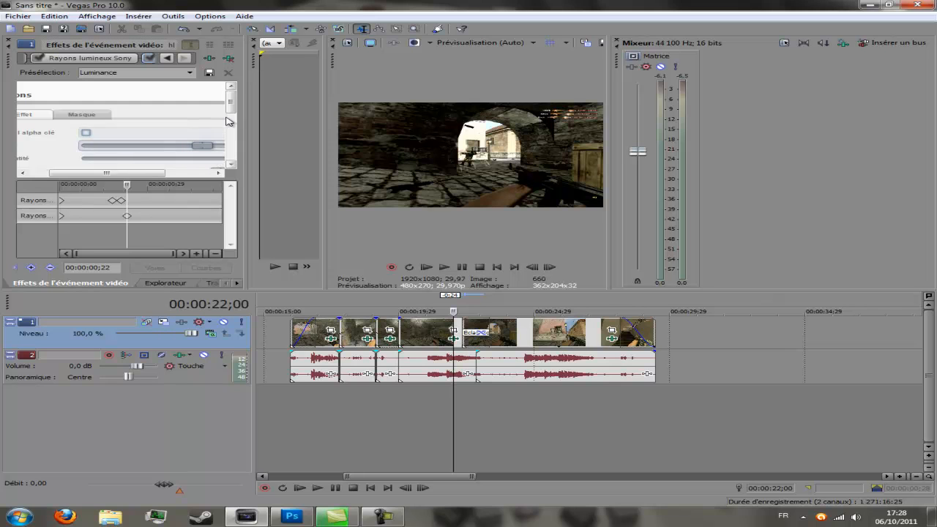
pyautogui.scroll(-3, 150, 129)
pyautogui.moveTo(138, 122); pyautogui.dragTo(214, 124)
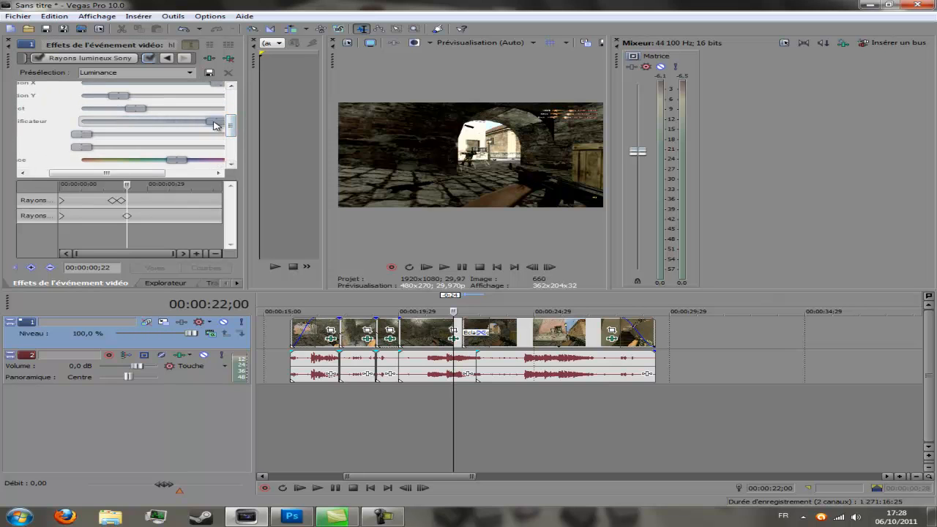
# Step: Add the Rayons Sony effect to the fourth video part, just before the flash transition
pyautogui.click(454, 338)
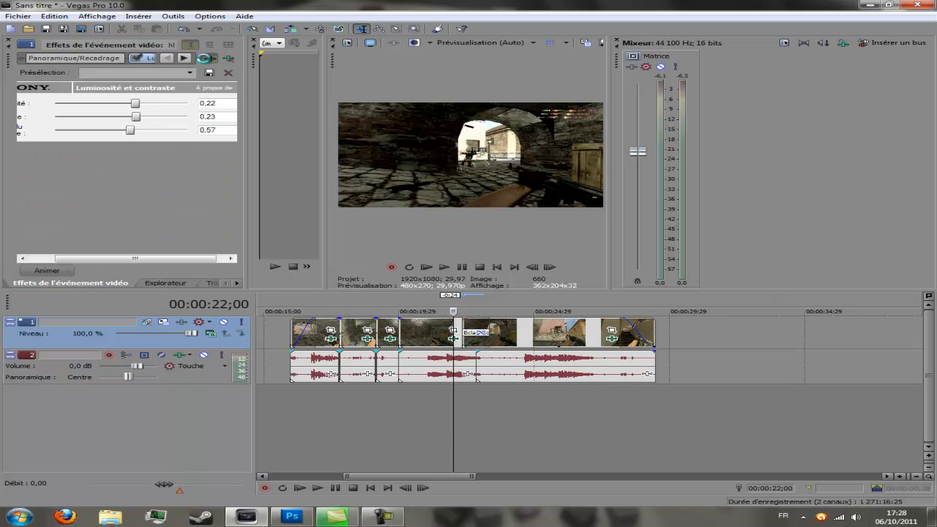
pyautogui.click(207, 58)
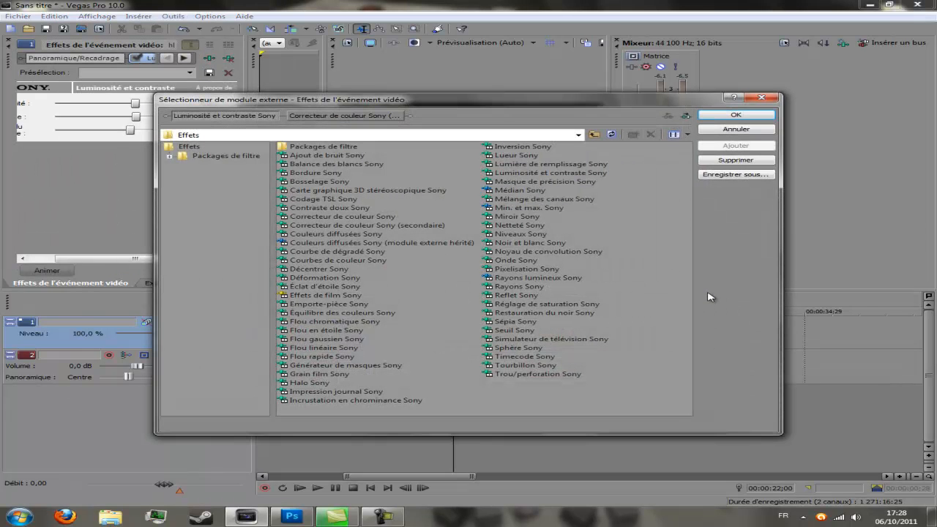
pyautogui.doubleClick(529, 286)
pyautogui.press('Return')
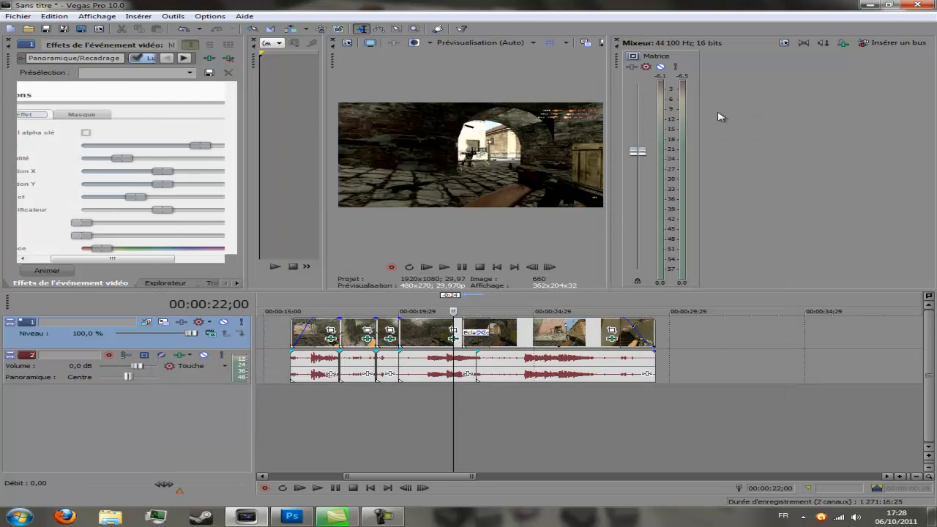
# Step: Animate the Rayons effect on the fourth part from around 00:00:00;22, raising its first value at 00:00:00;25 so the rays fade out
pyautogui.click(46, 270)
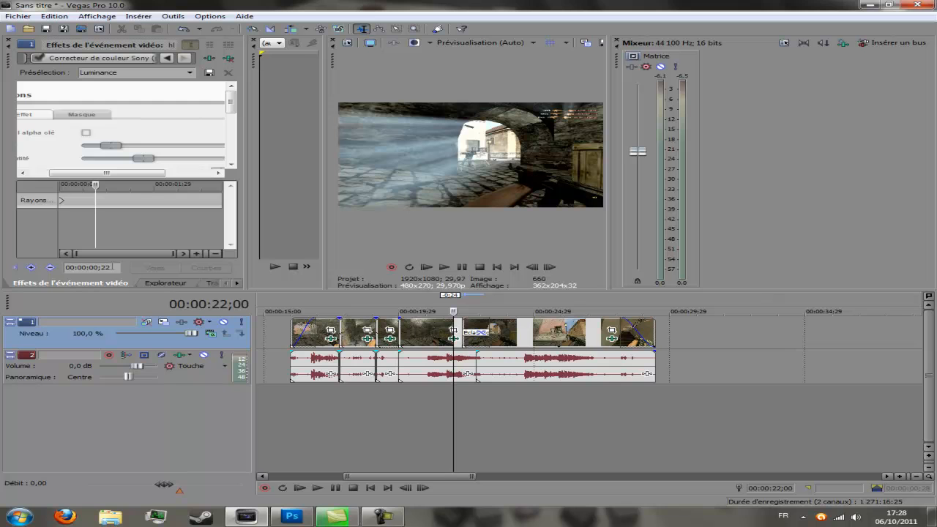
pyautogui.moveTo(111, 145); pyautogui.dragTo(144, 146)
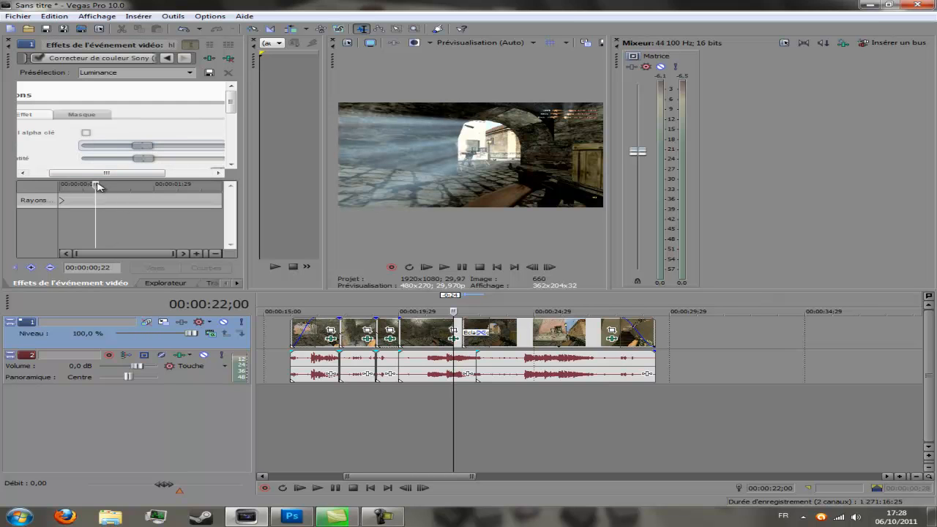
pyautogui.moveTo(96, 190); pyautogui.dragTo(97, 188)
pyautogui.click(123, 146)
pyautogui.click(123, 147)
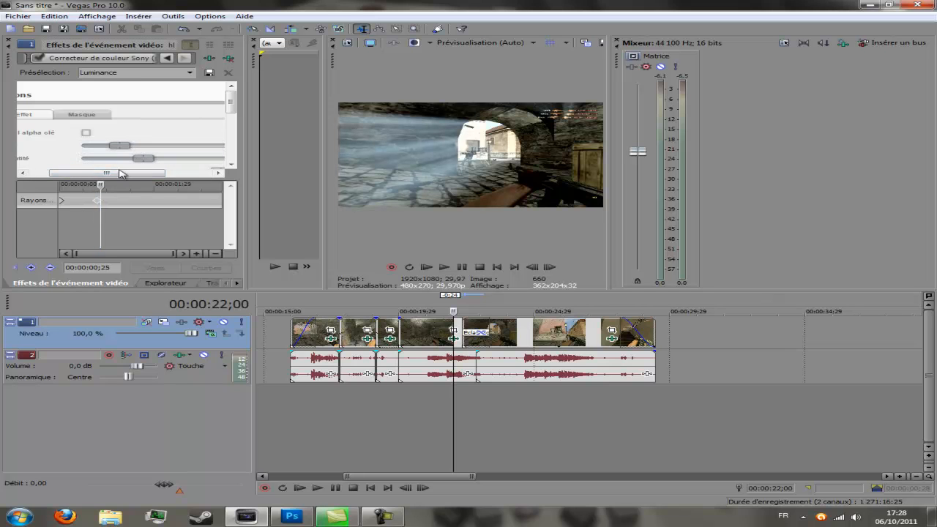
pyautogui.moveTo(120, 145); pyautogui.dragTo(285, 151)
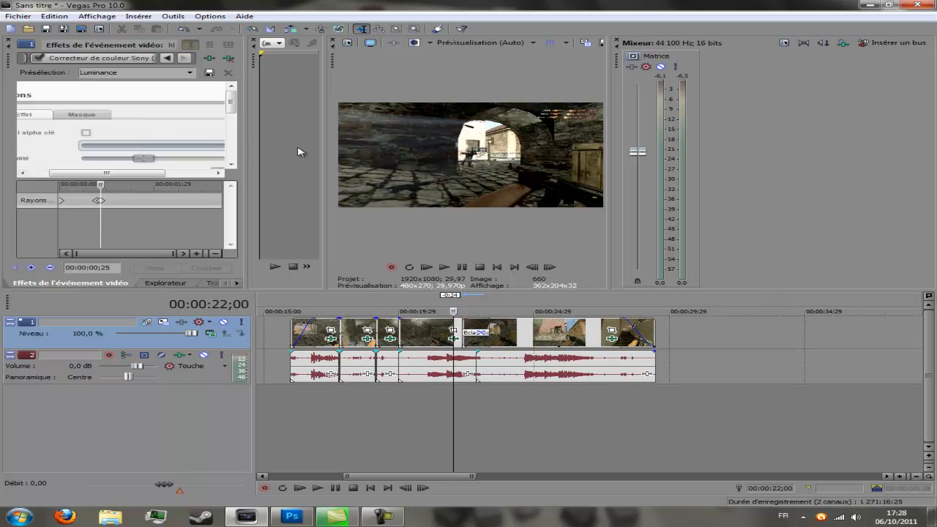
# Step: Play the sequence around the fourth part, then from the second part through to the end, to check the added rays
pyautogui.click(421, 399)
pyautogui.press('space')
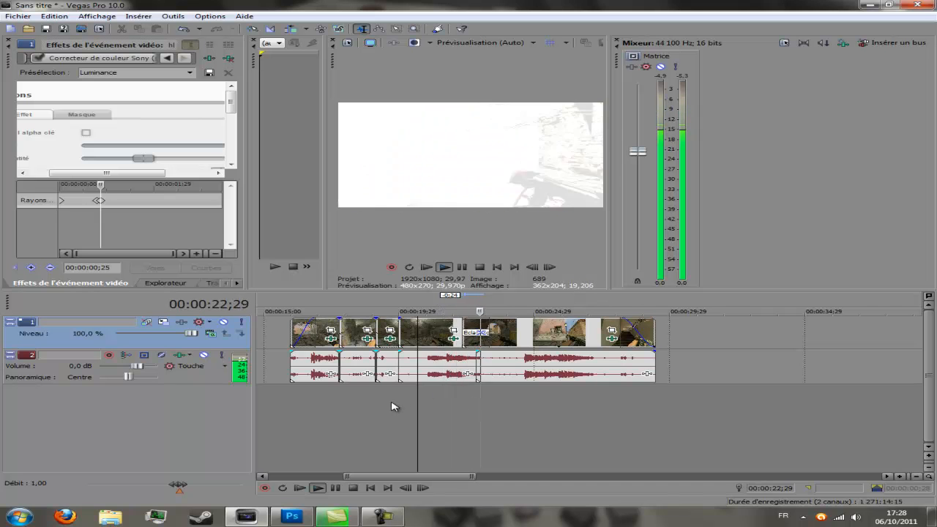
pyautogui.click(350, 424)
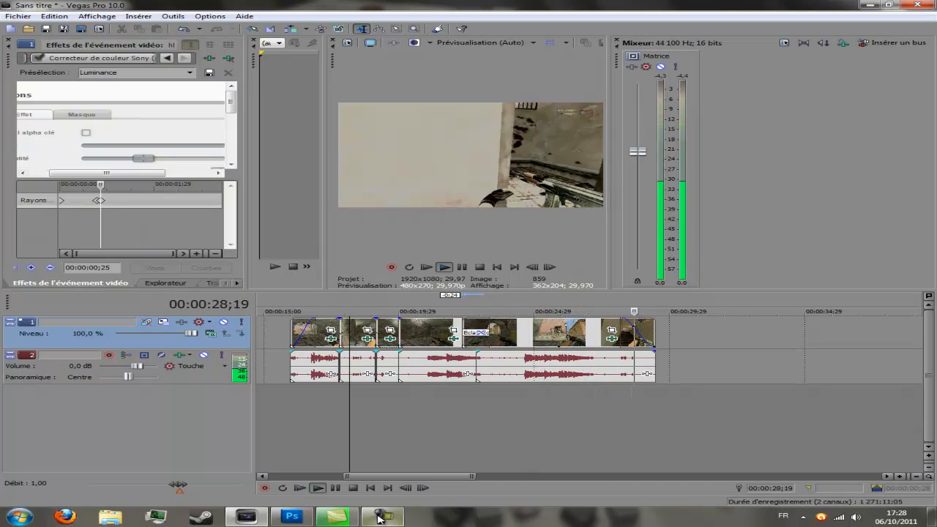
pyautogui.click(336, 489)
# Step: Set up the project's render as Windows Media Video V11 (*.wmv) with the Vidéo HD 720-30p 6 Mbits/s template
pyautogui.scroll(-5, 542, 373)
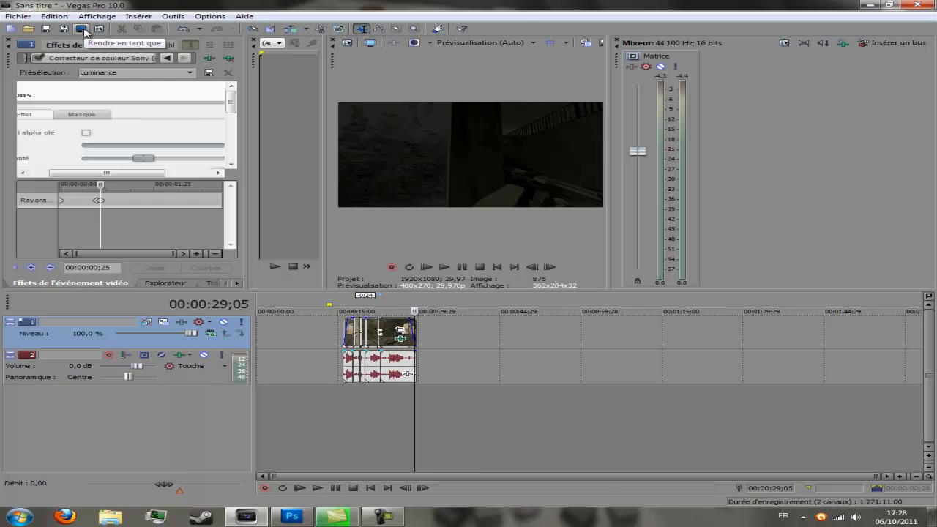
pyautogui.click(22, 17)
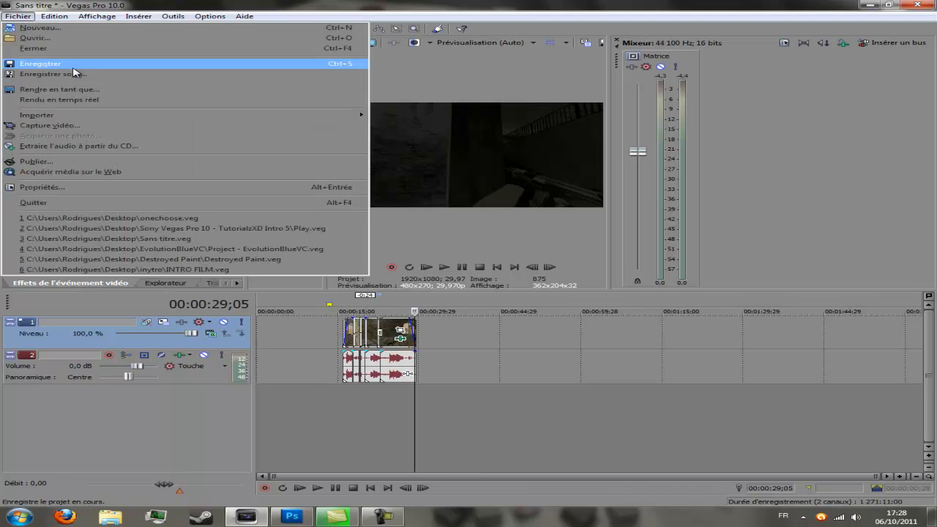
pyautogui.click(84, 90)
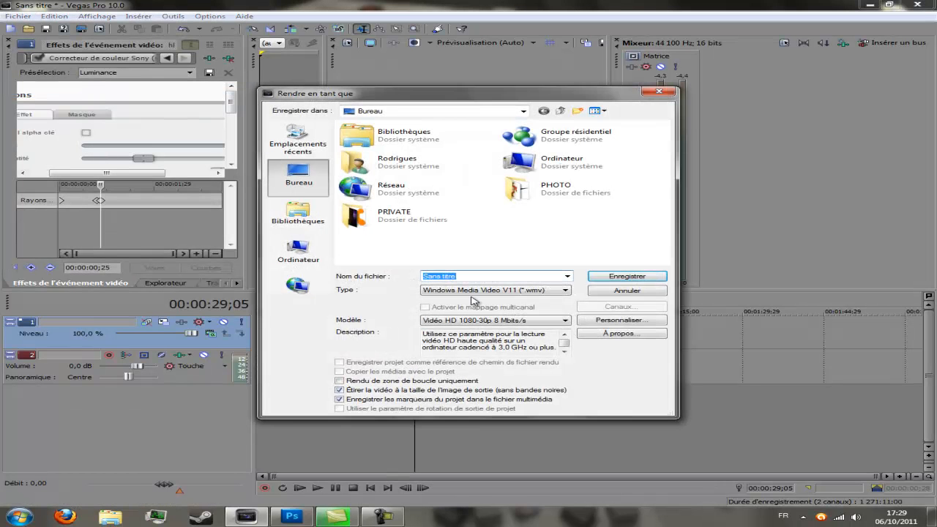
pyautogui.click(533, 290)
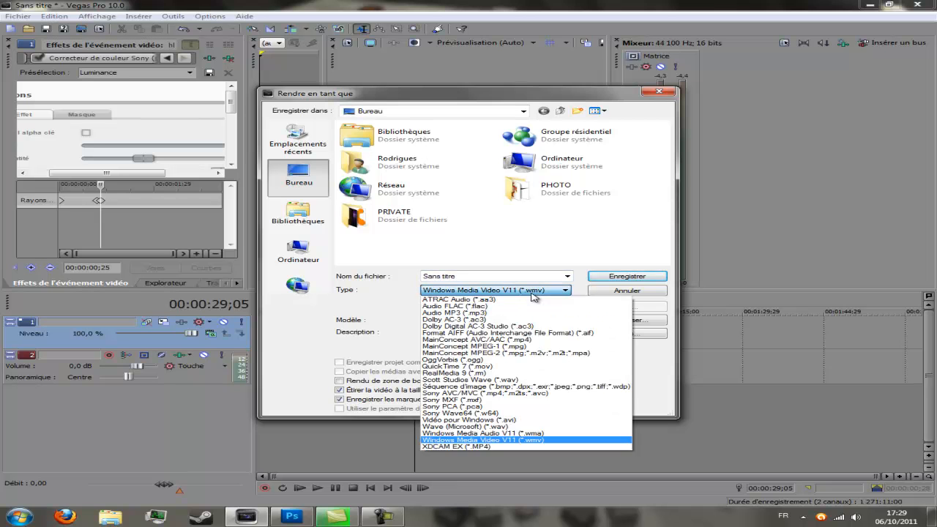
pyautogui.click(500, 440)
pyautogui.click(565, 320)
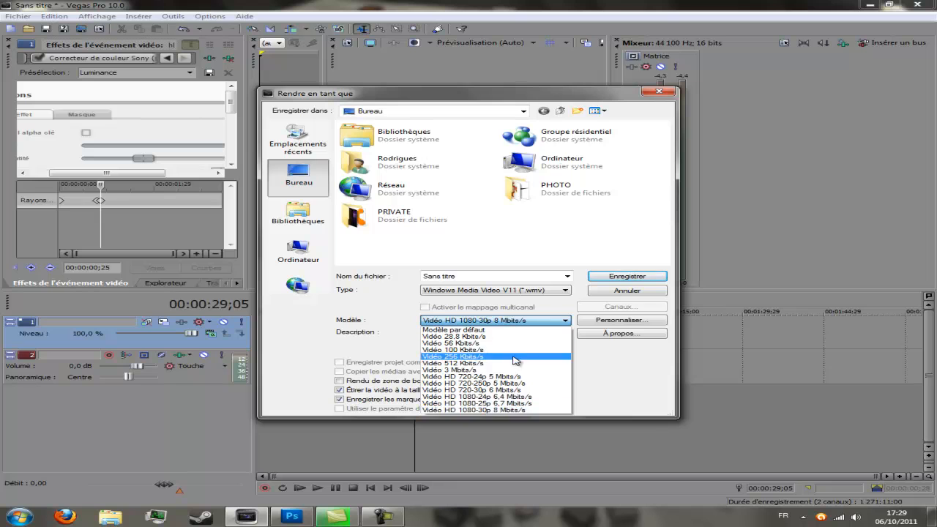
pyautogui.click(487, 390)
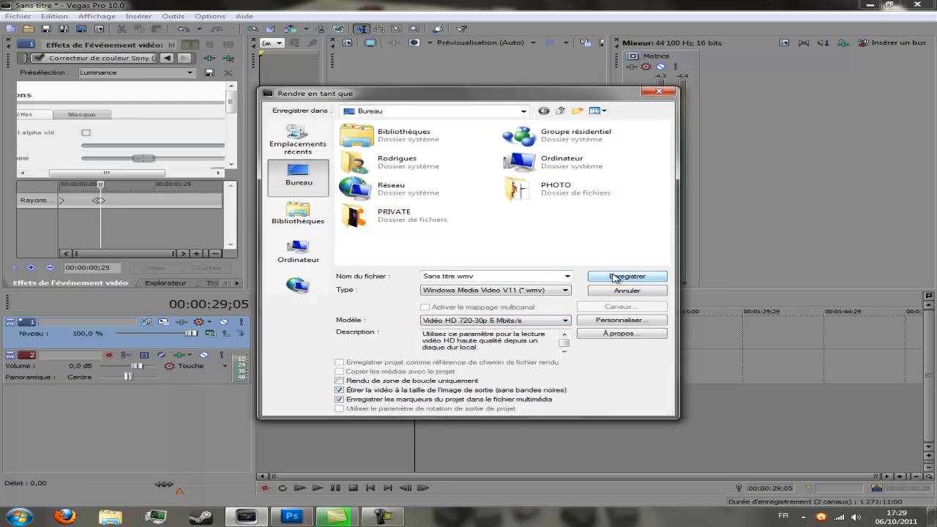